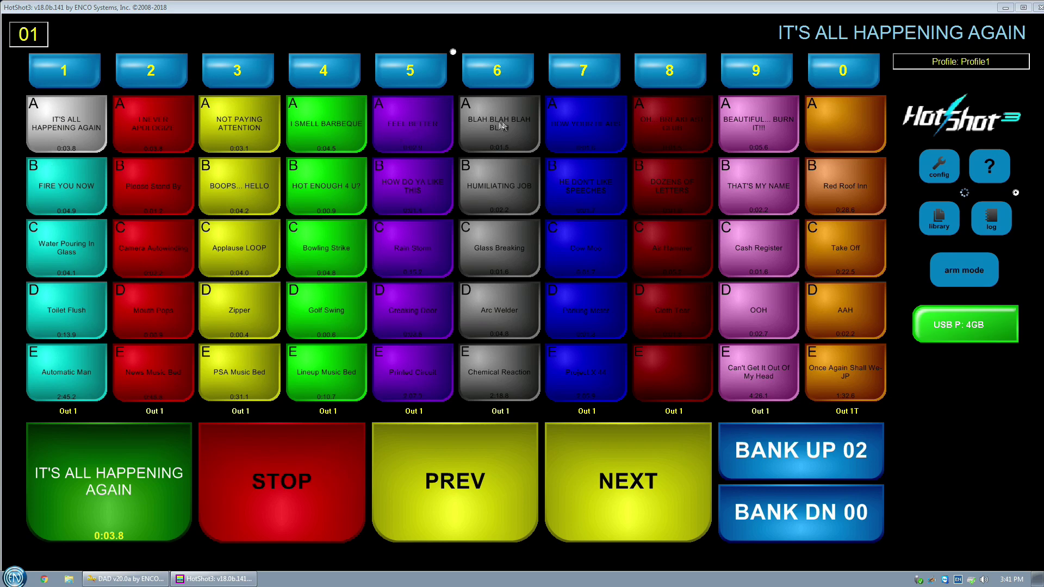
- Play the I NEVER APOLOGIZE cut on button 2A and stop playback
click(149, 121)
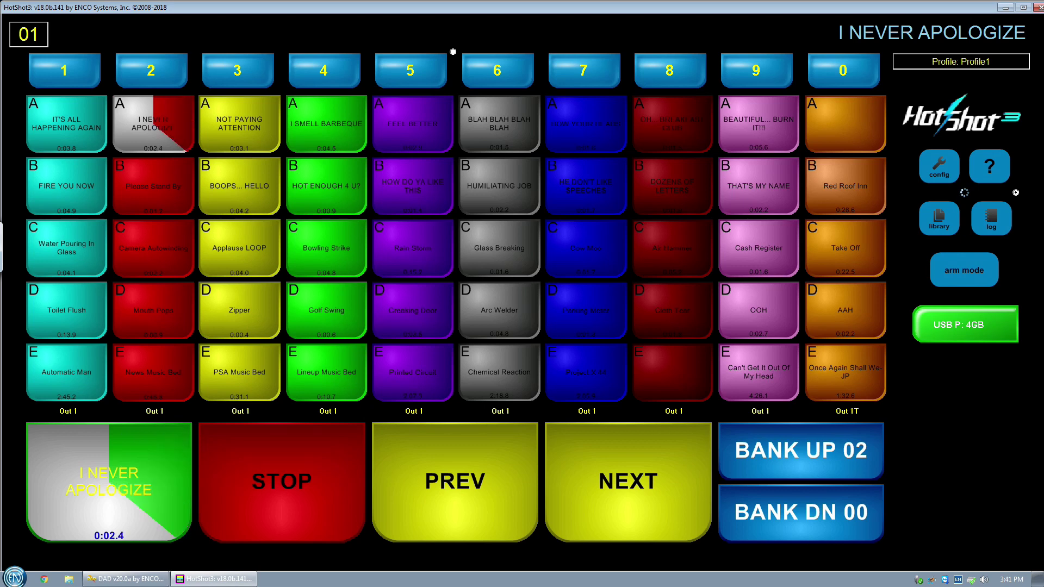
click(261, 484)
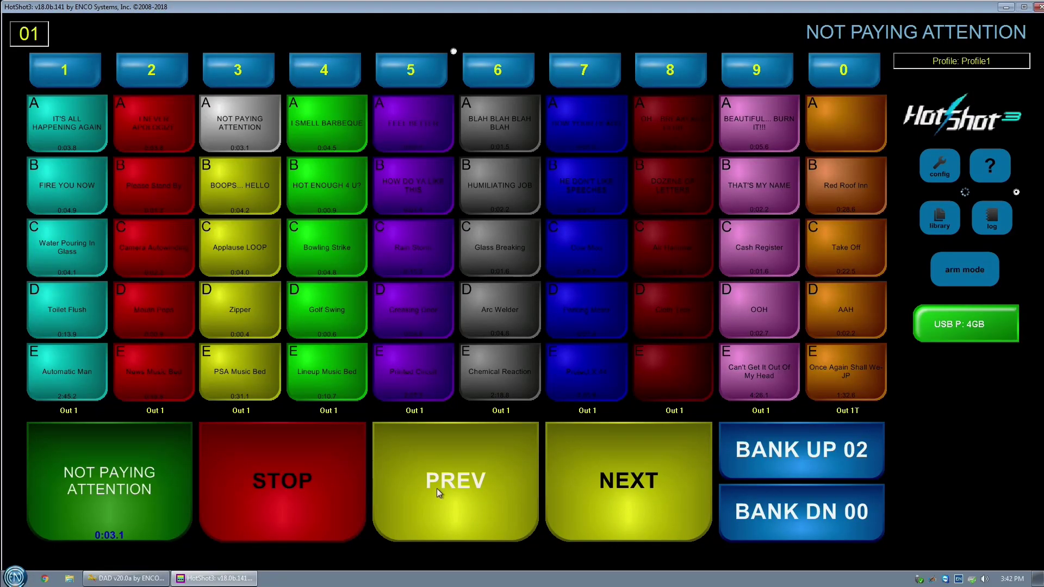
- Step forward and back through the row A cuts, play-testing BLAH BLAH BLAH and firing Golf Swing on button 4D
click(623, 482)
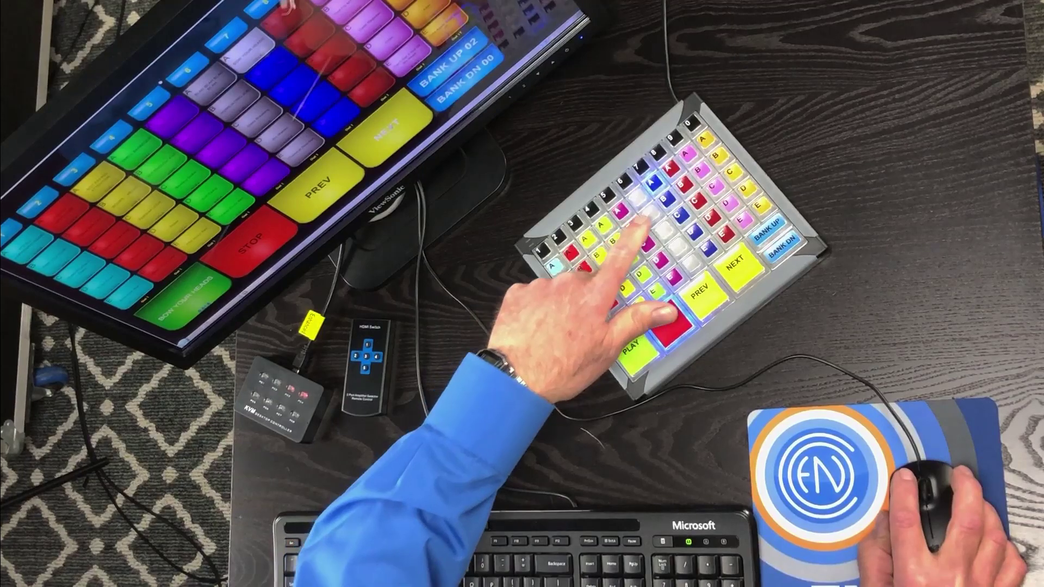
key(n)
key(n)
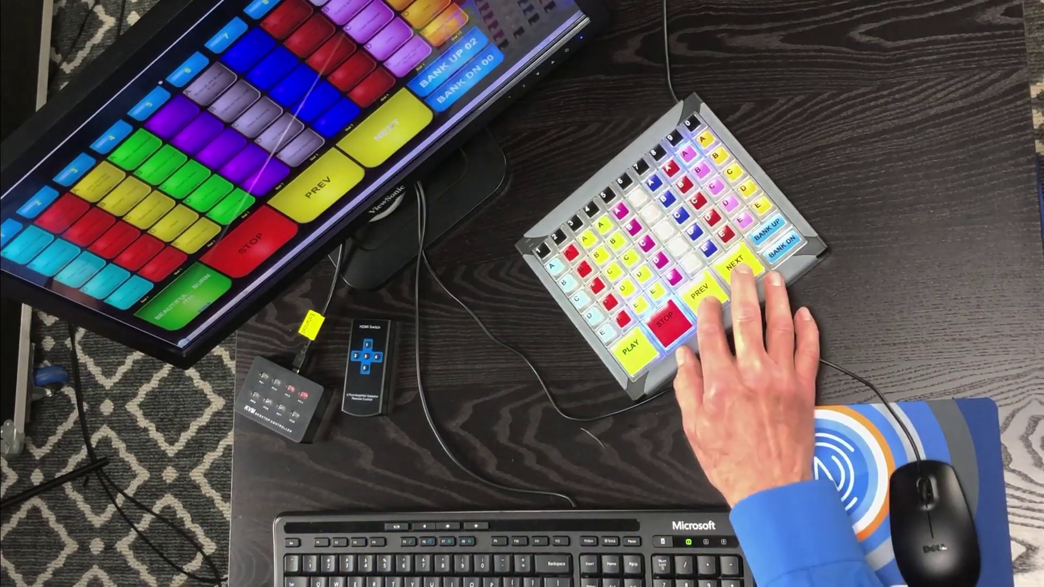
key(n)
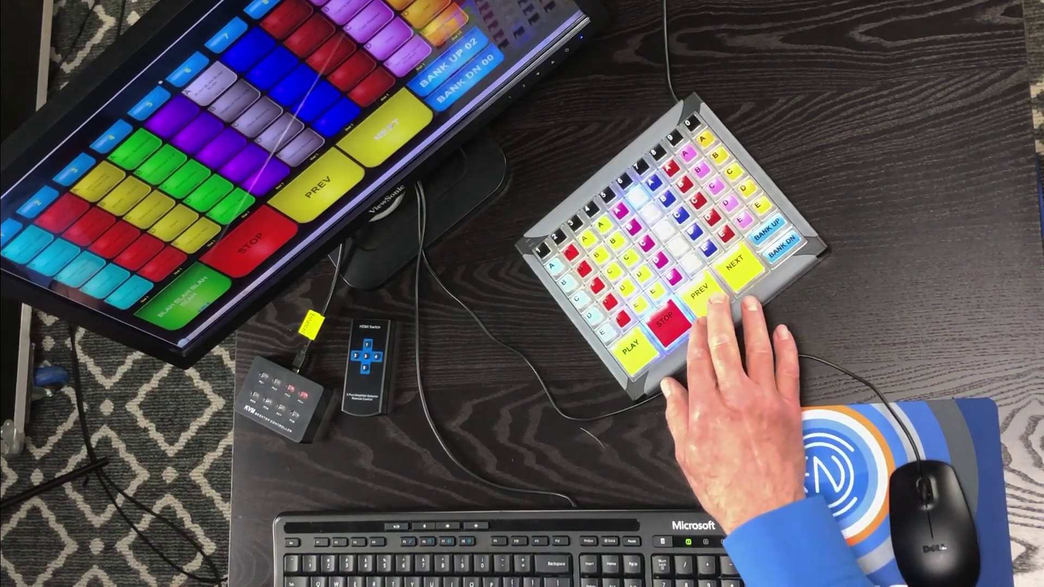
key(p)
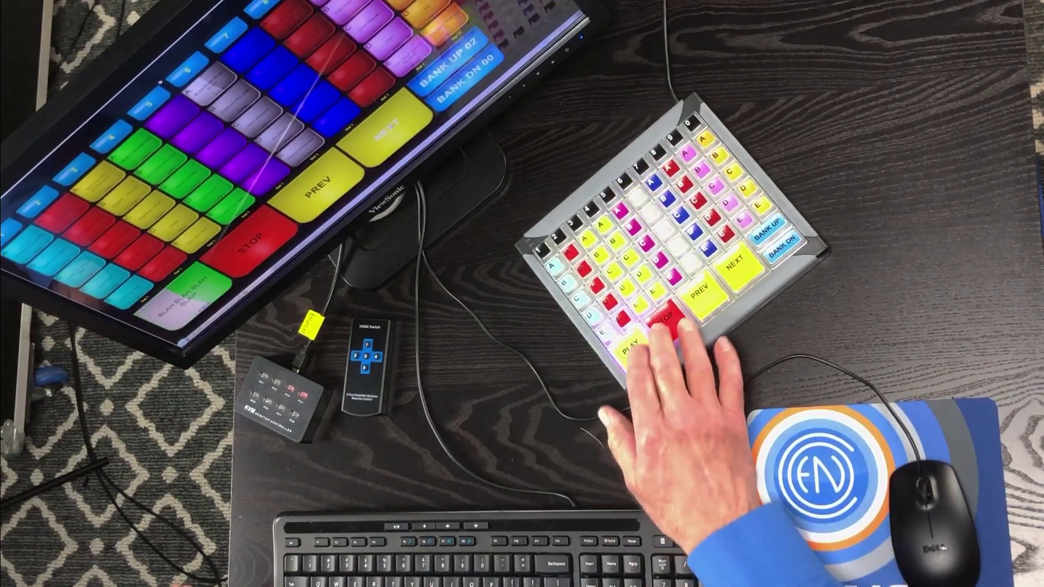
key(s)
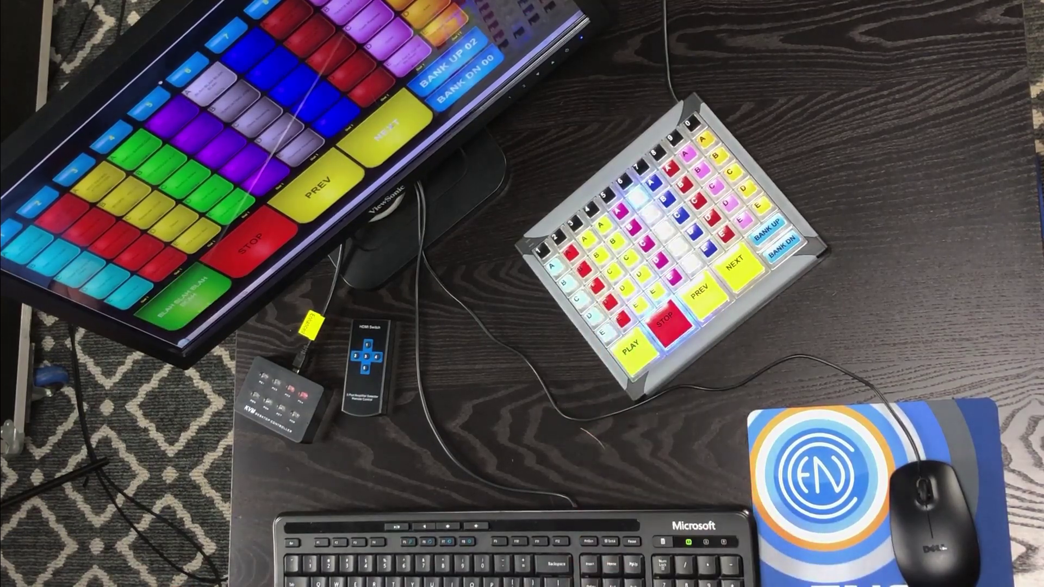
key(n)
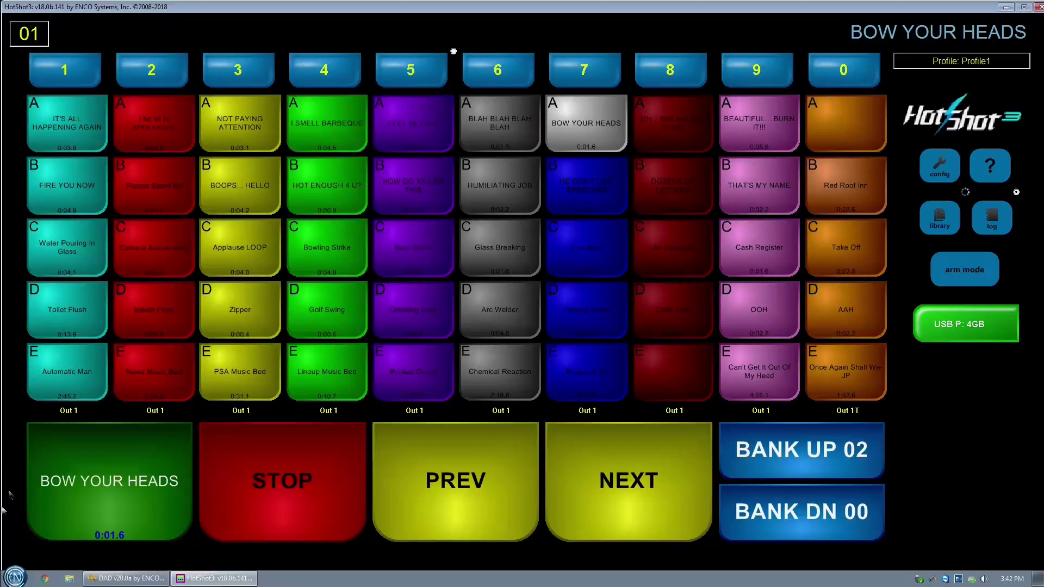
click(347, 312)
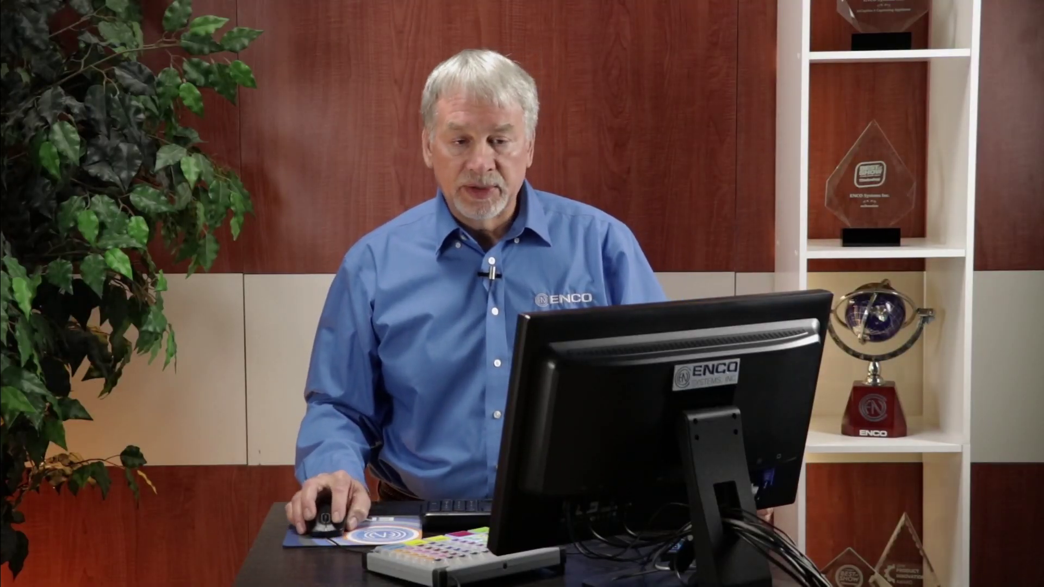
- Name bank 01 "Daves Bank" in the configurator and close it
click(940, 166)
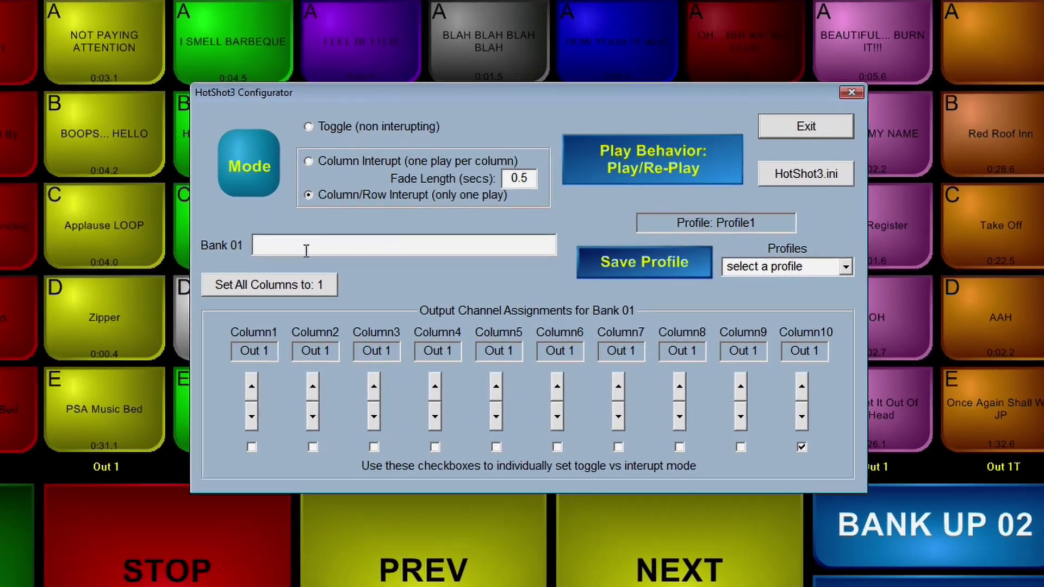
click(306, 250)
text(Daves Bank)
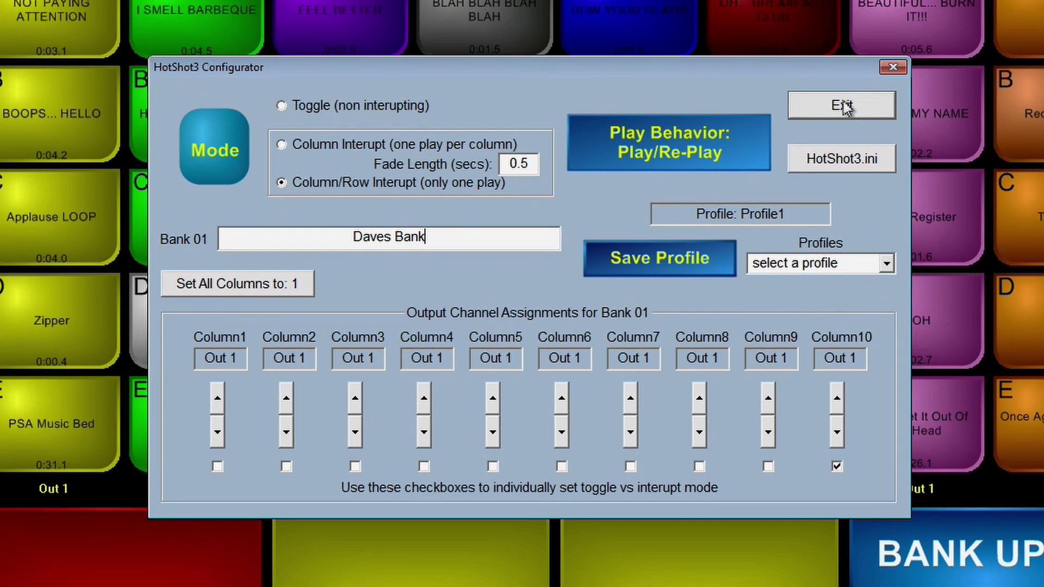
click(855, 97)
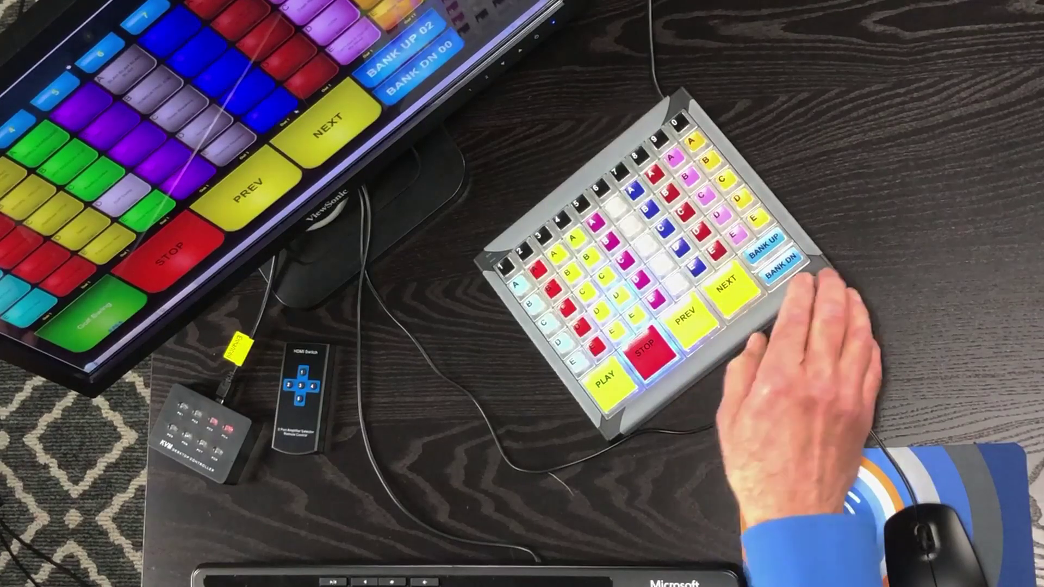
- Step up through the banks and back down one to bank 03
key(Page_Up)
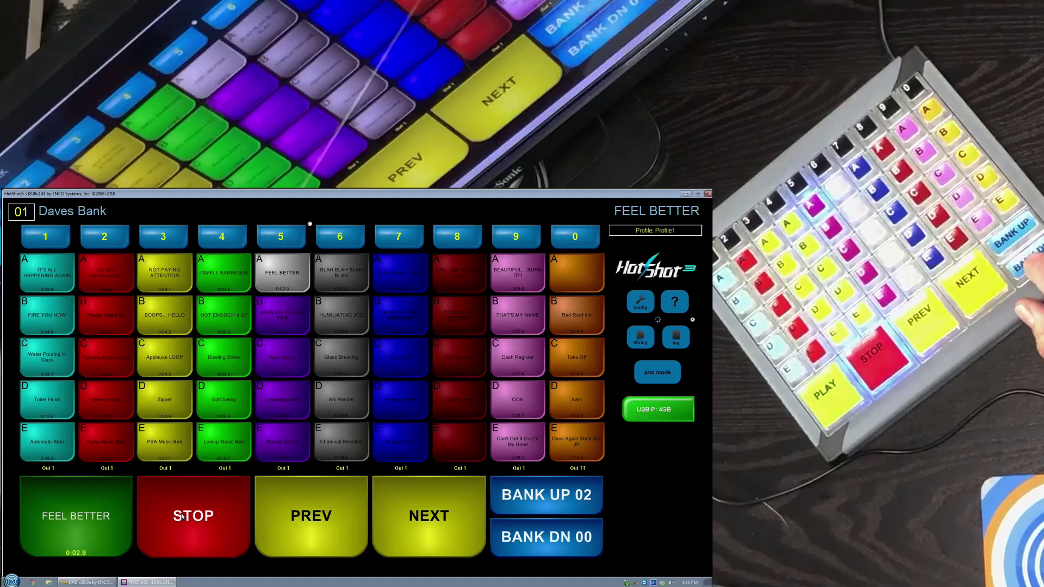
key(Page_Up)
key(Page_Up)
key(Page_Up)
key(Page_Down)
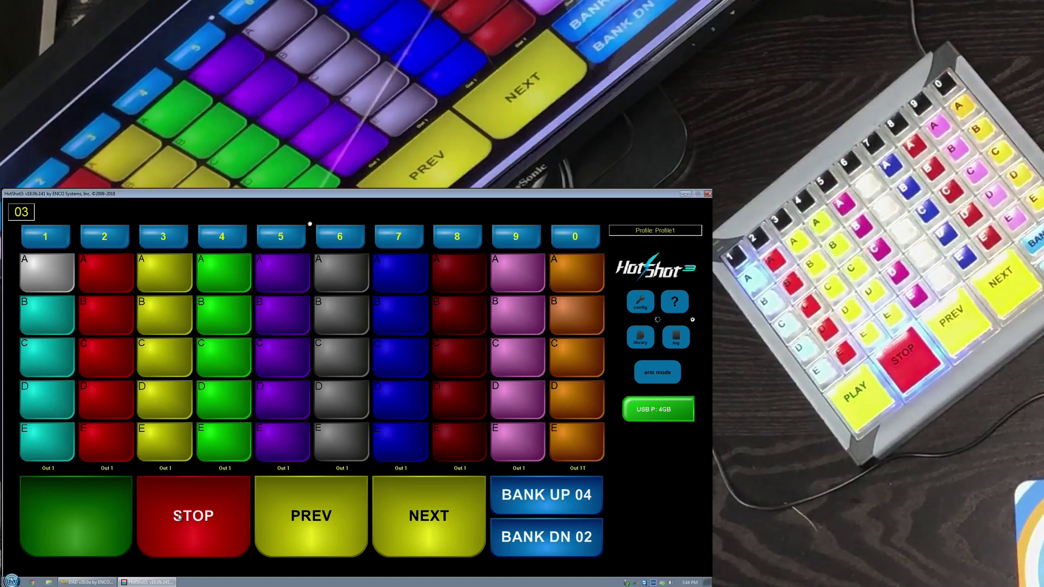
- Jump directly by number to bank 44, bank 01 and bank 03, and return to bank 01
key(4)
key(4)
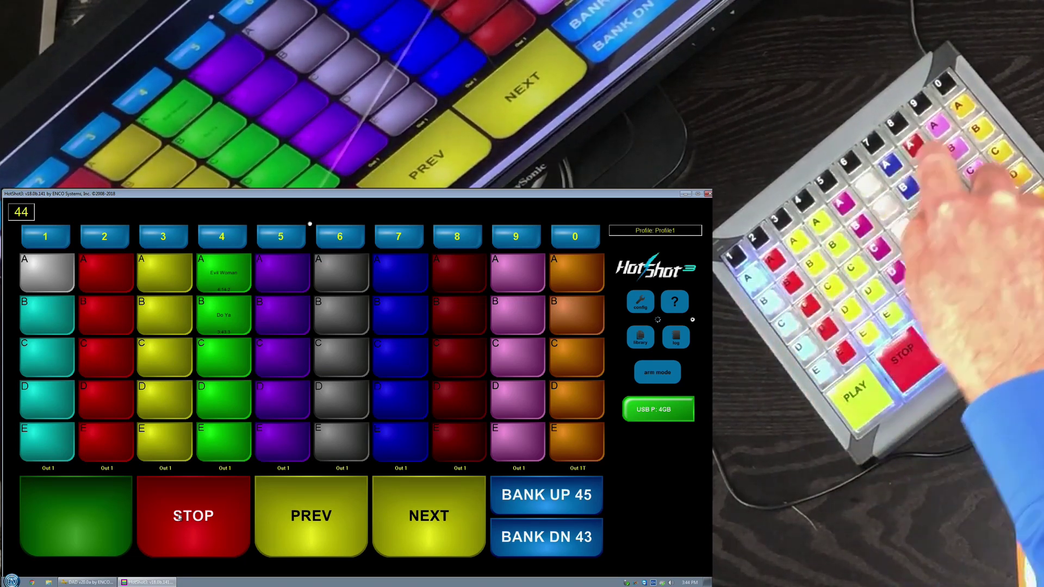
key(0)
key(1)
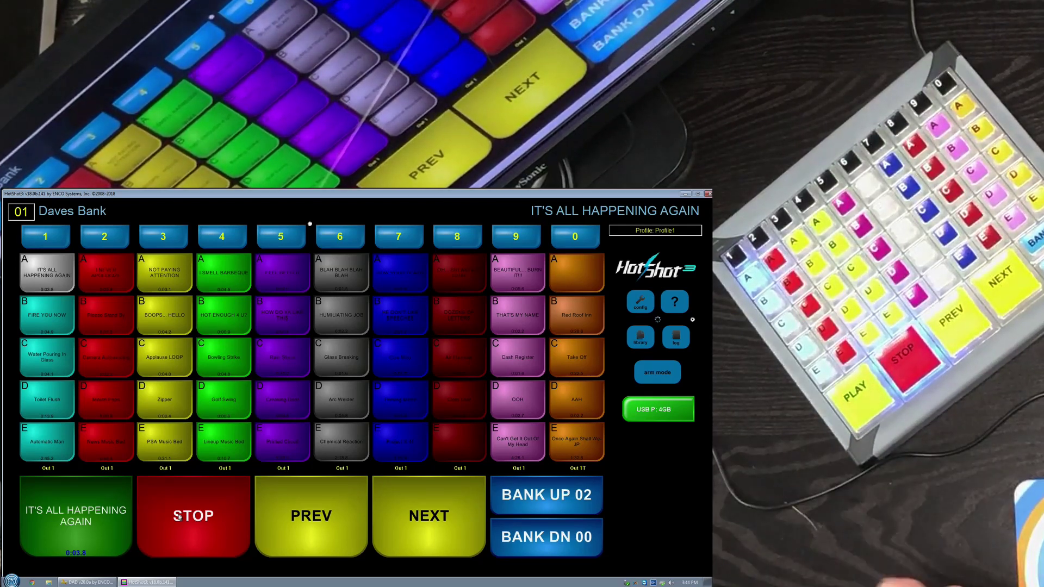
key(3)
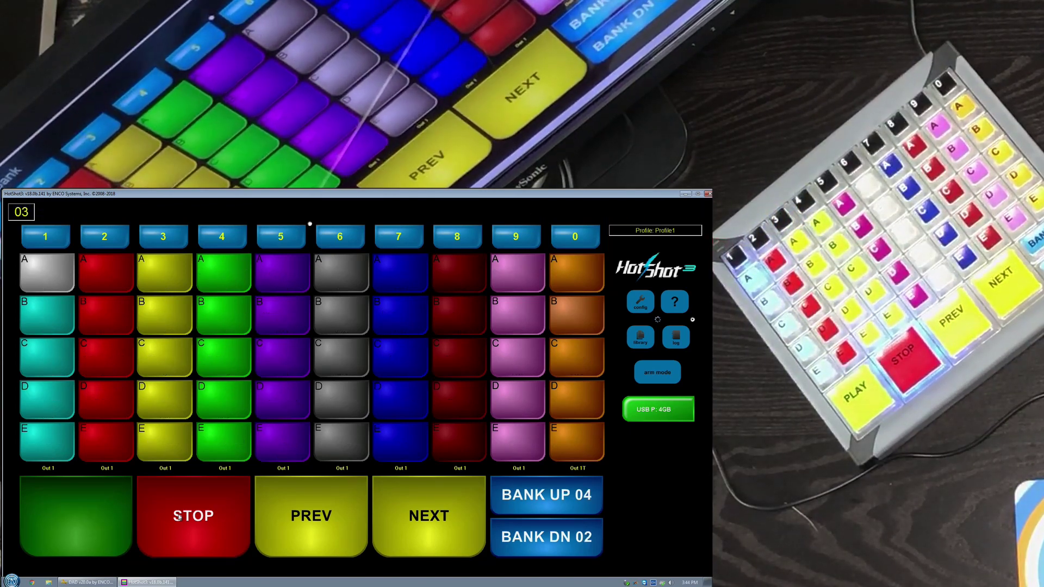
key(1)
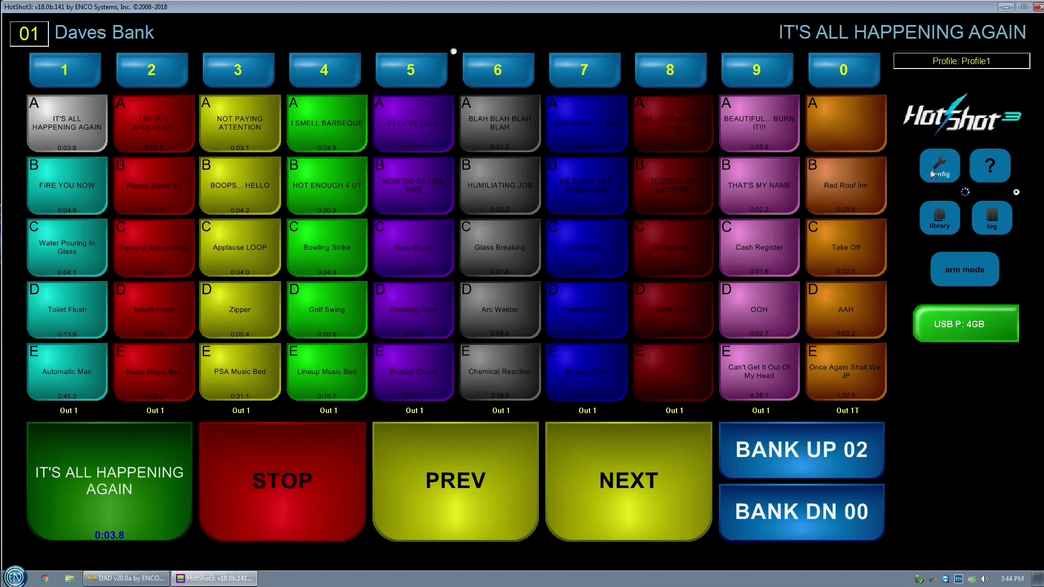
- Open the configurator to examine the mode options and output channel assignments for bank 01
click(933, 173)
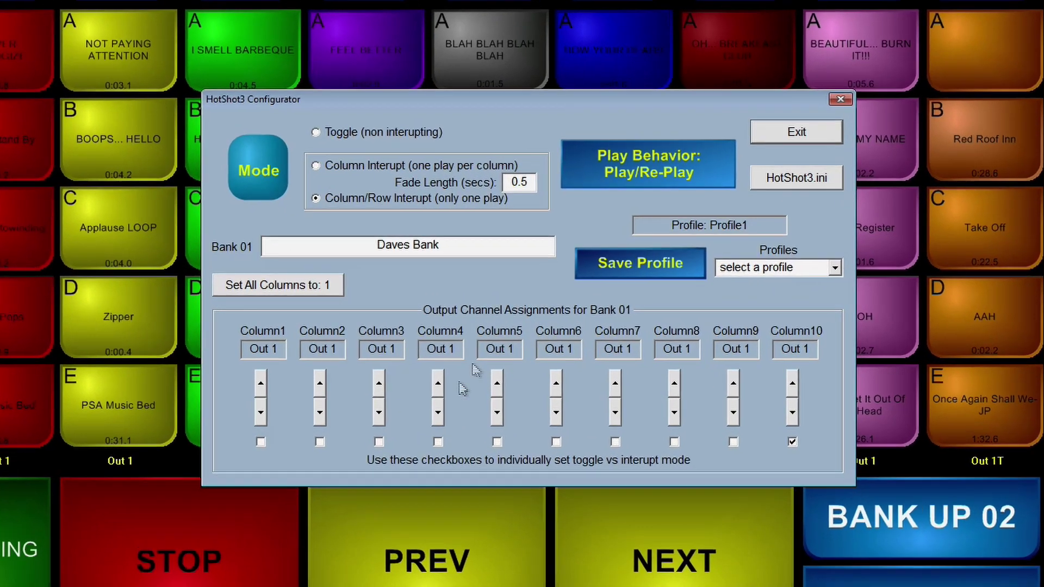
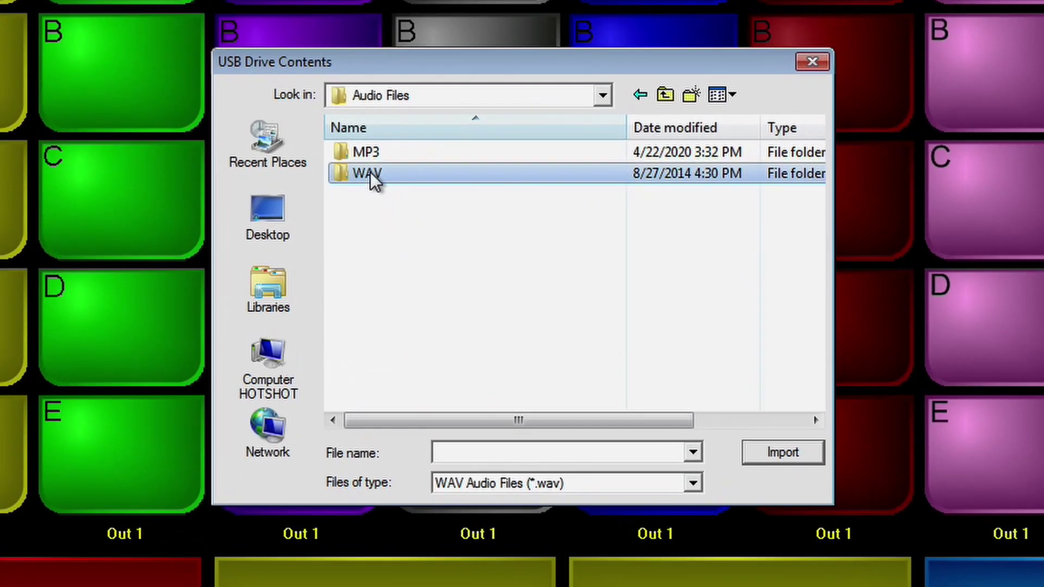
- Assign Some Audio file.wav from the USB drive's WAV folder to button 2A and play it
double_click(405, 198)
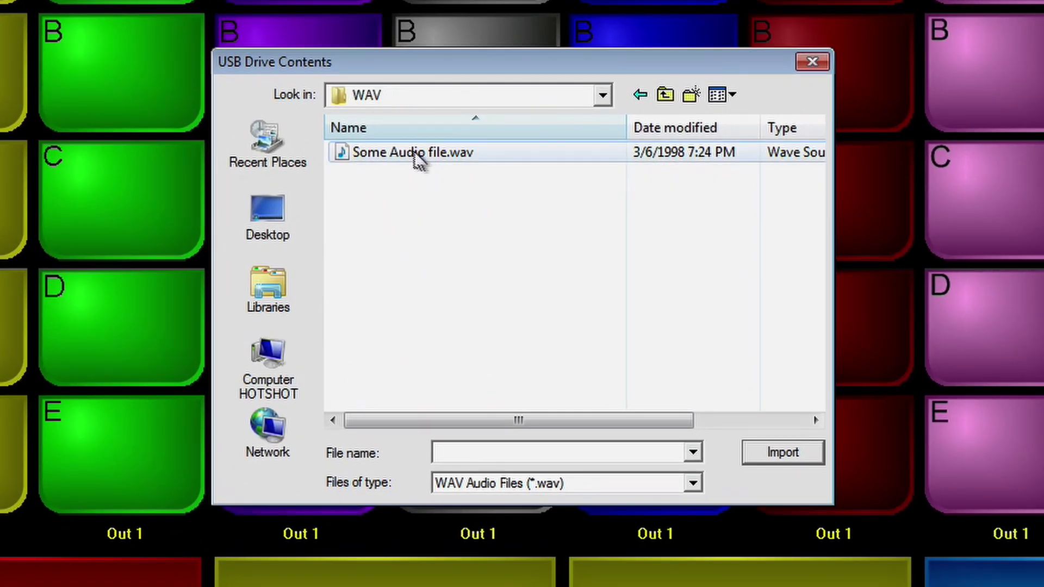
drag(420, 155, 0, 0)
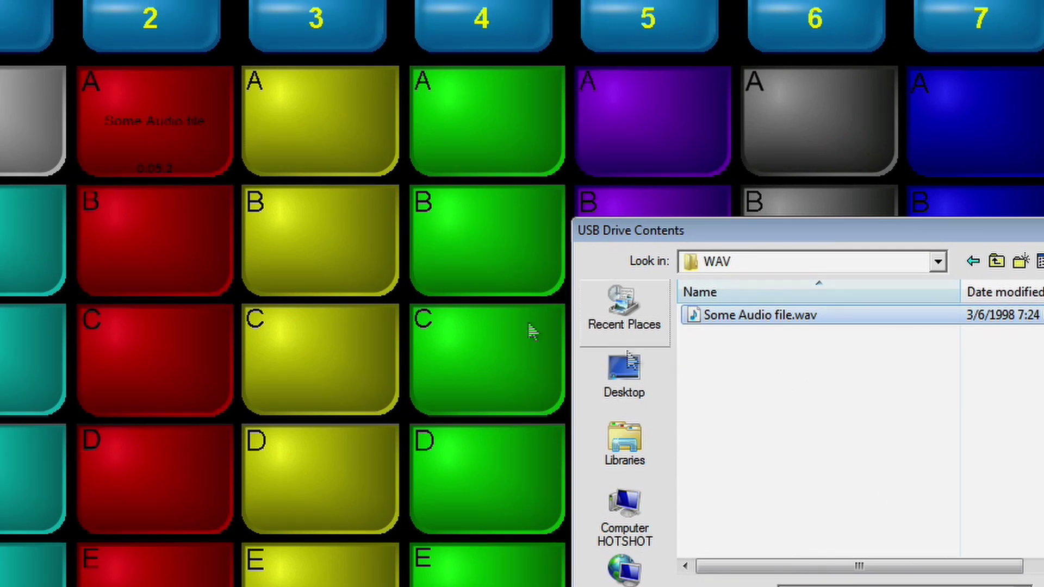
click(132, 124)
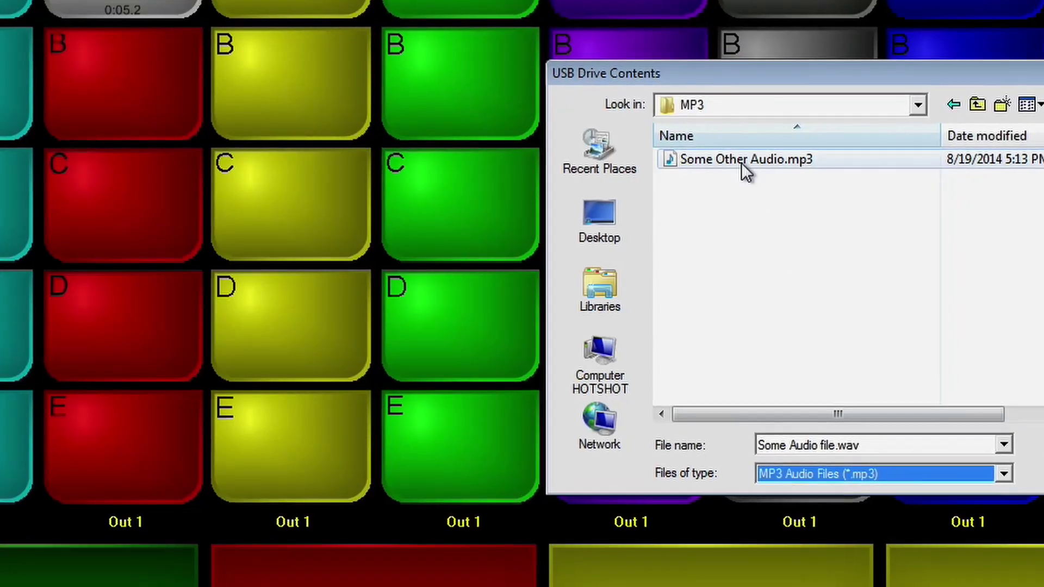
- Assign Some Other Audio.mp3 from the USB drive's MP3 folder to button 2B, and test its playback
drag(743, 163, 139, 135)
drag(119, 89, 119, 90)
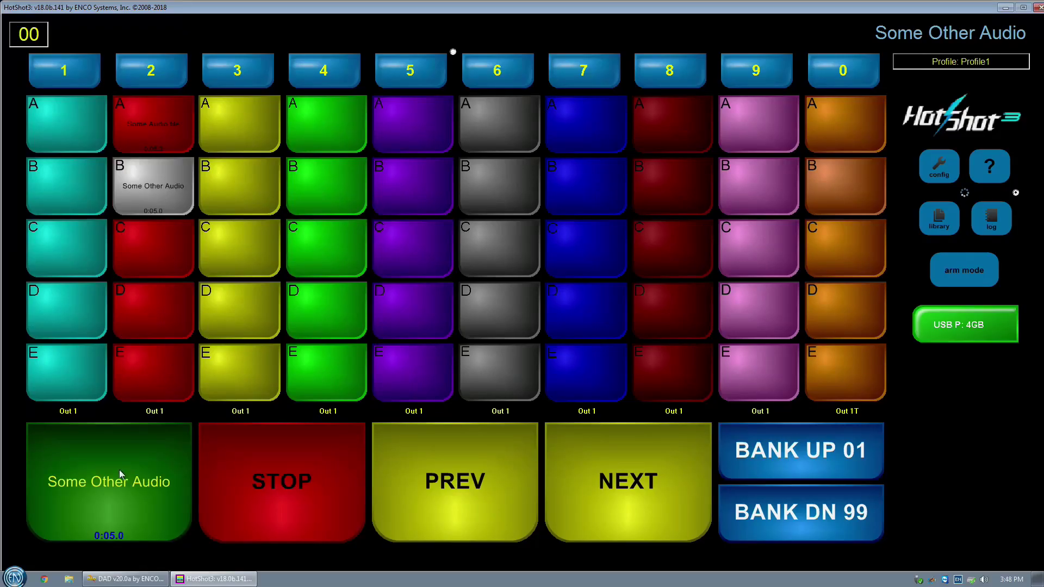
click(120, 474)
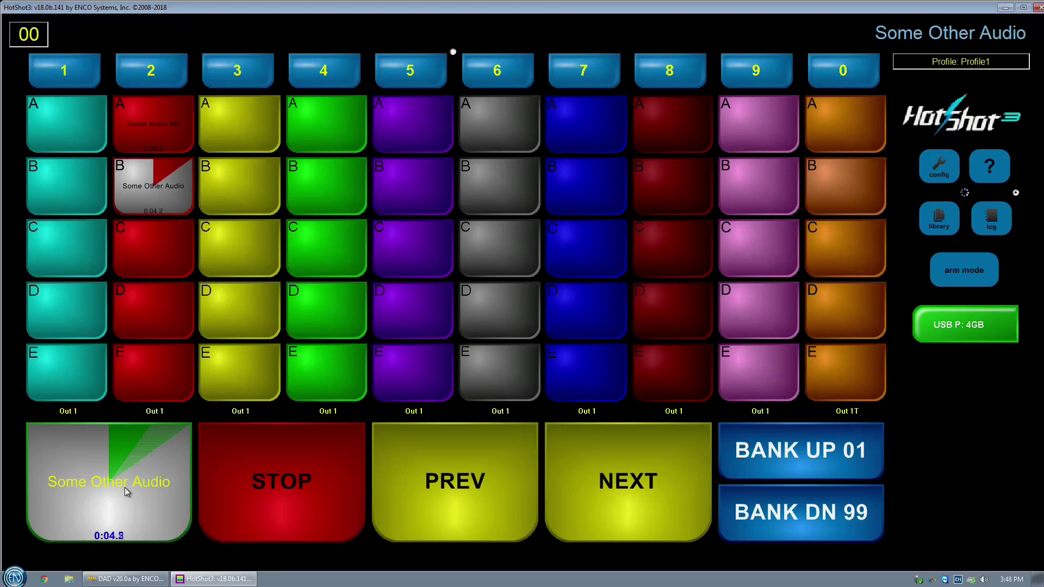
click(347, 462)
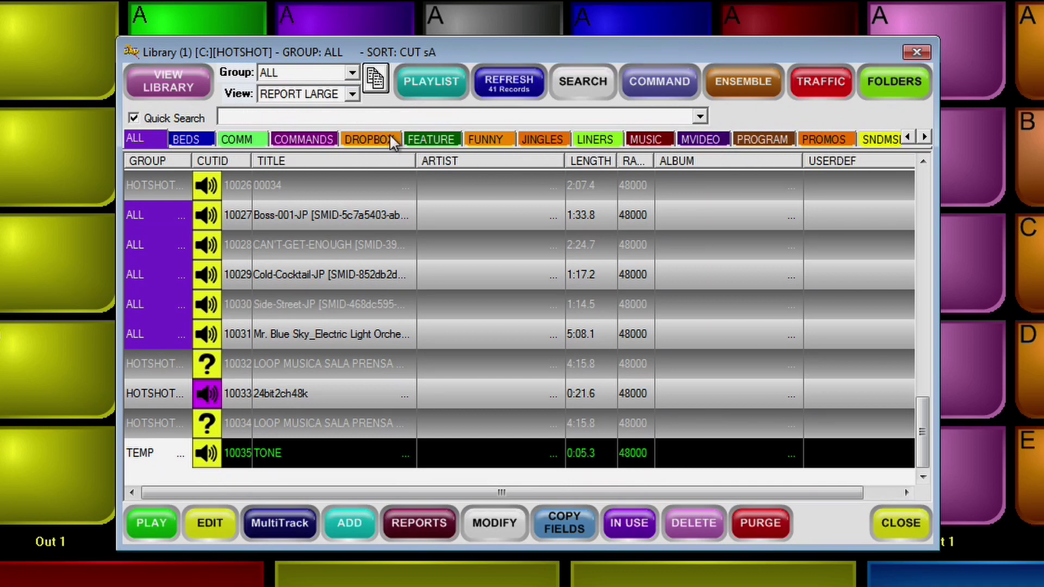
- Browse the audio library by group, filtering it to SONGS, COMM and ALL
click(353, 74)
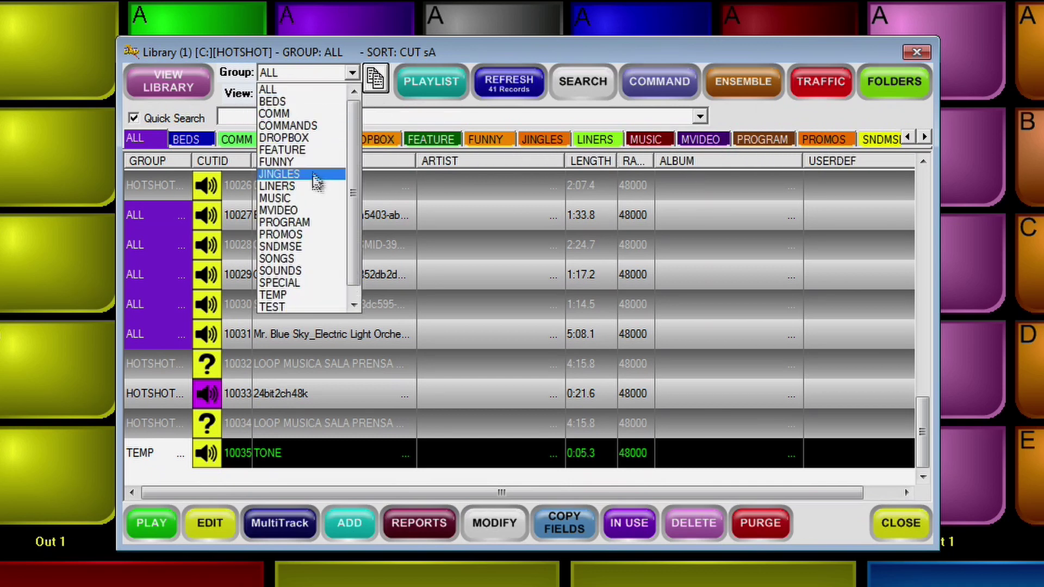
click(288, 259)
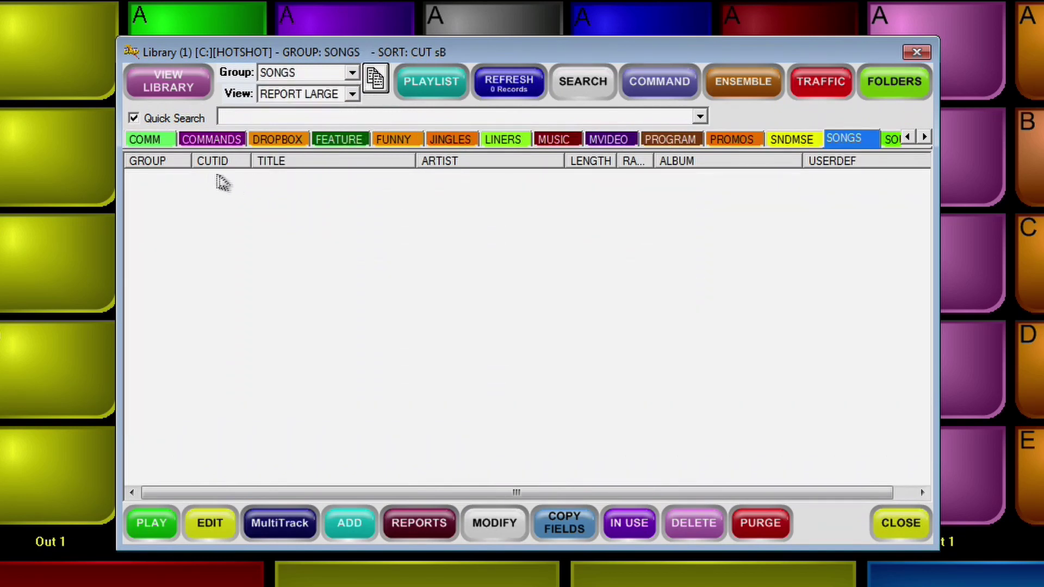
click(210, 142)
click(166, 141)
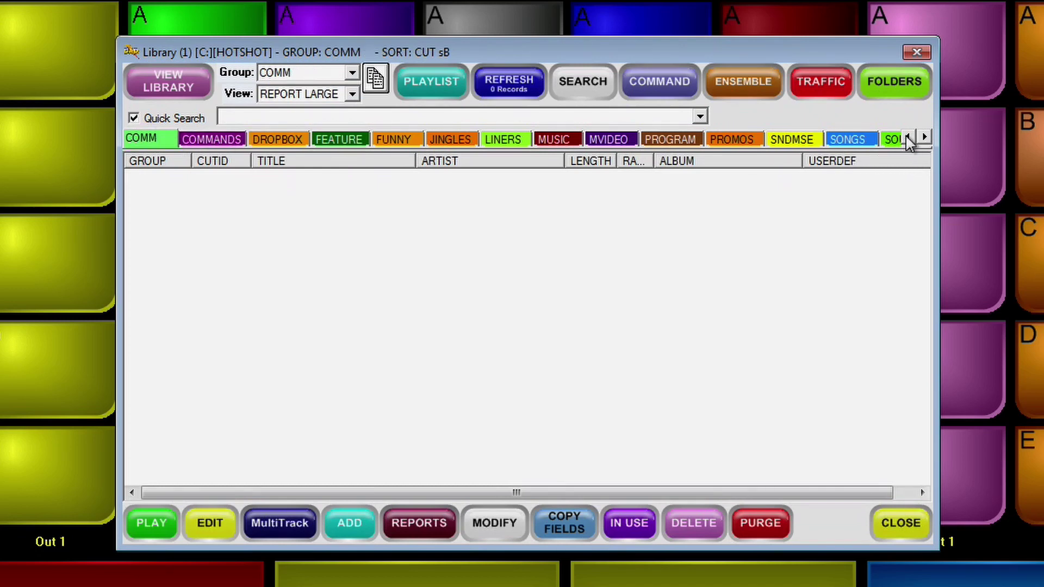
double_click(908, 137)
click(146, 147)
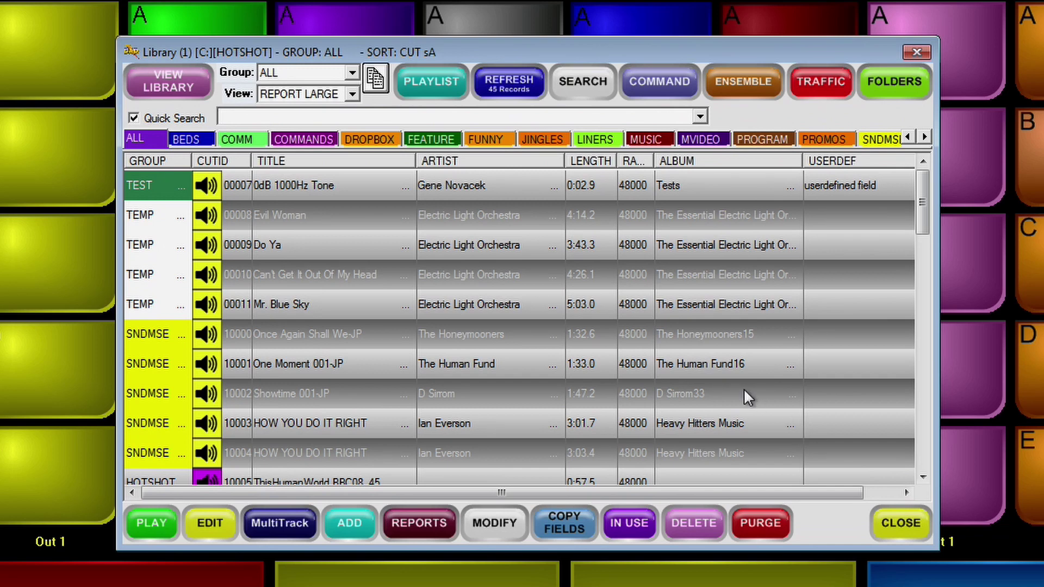
click(234, 136)
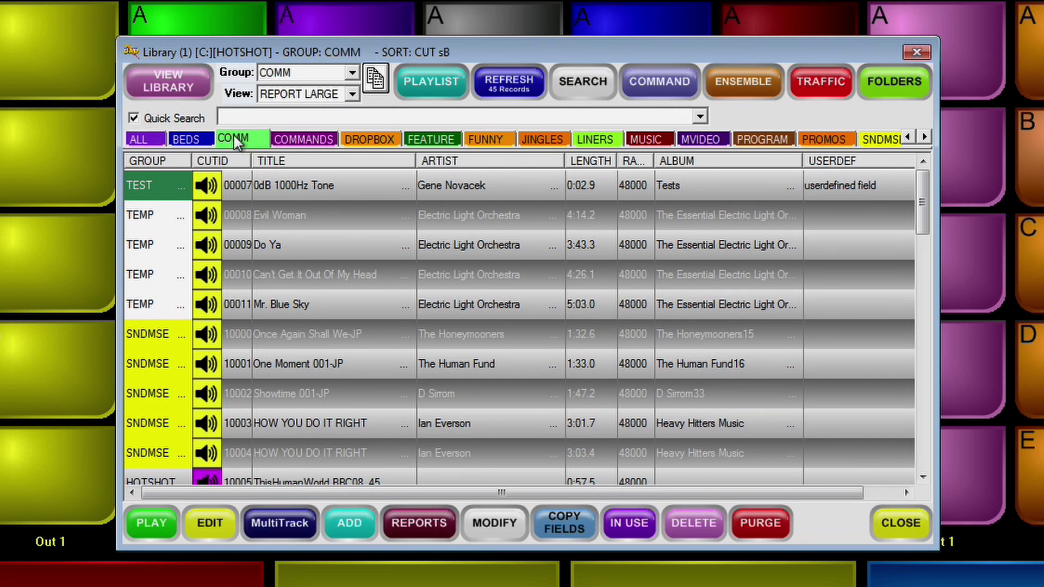
- Search the library for "sky", and assign Mr. Blue Sky by Electric Light Orchestra to button 2D and play it
key(Return)
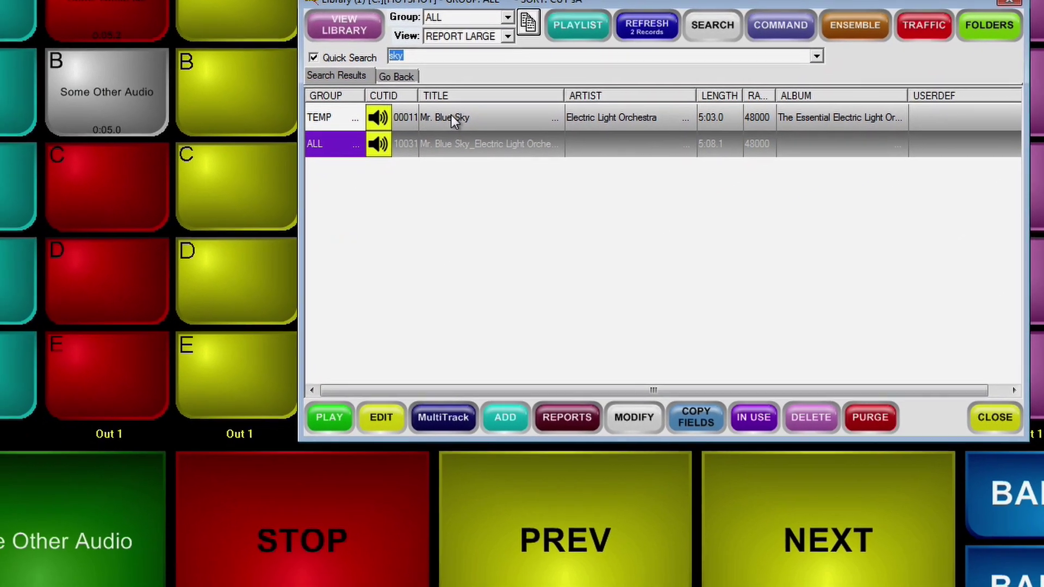
drag(452, 115, 98, 272)
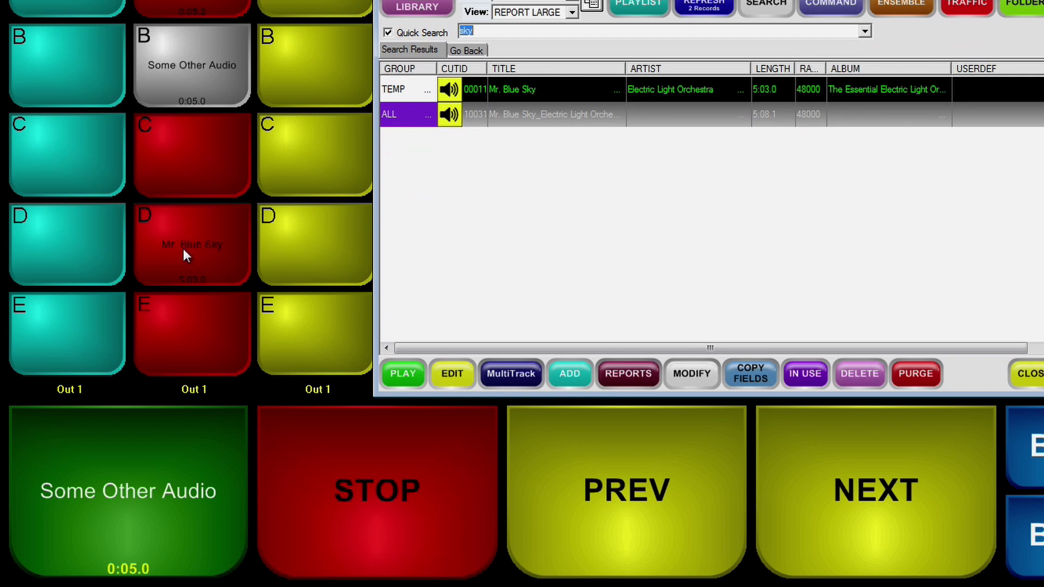
click(184, 249)
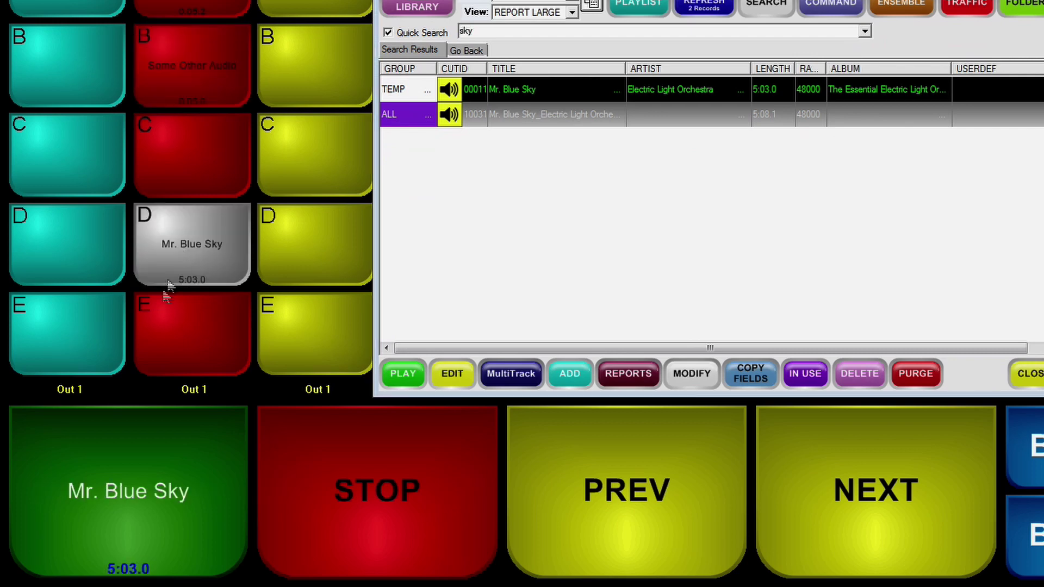
click(133, 505)
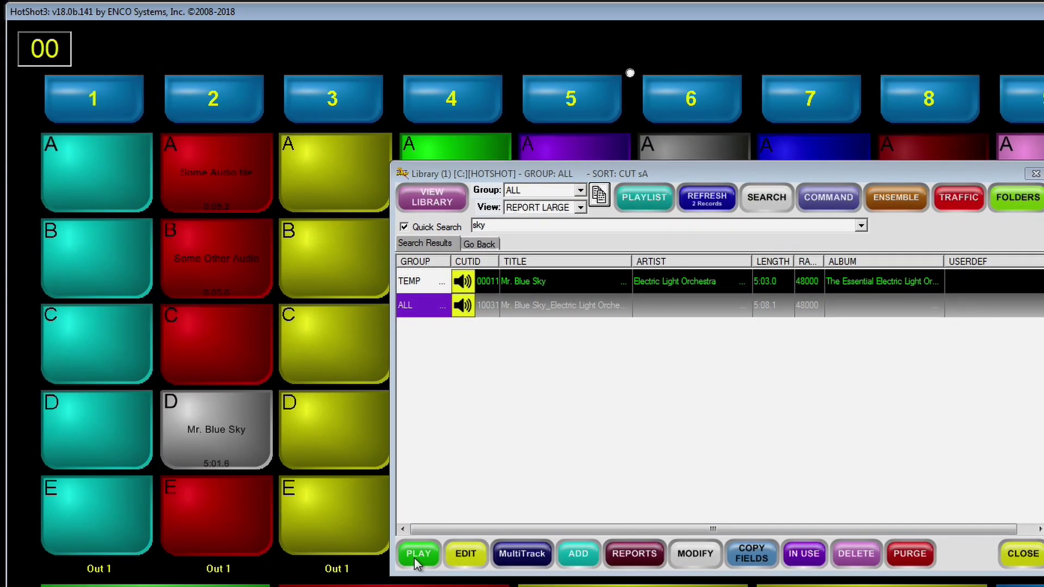
- Preview the Mr. Blue Sky cut in the library and open it in the audio editor
click(416, 556)
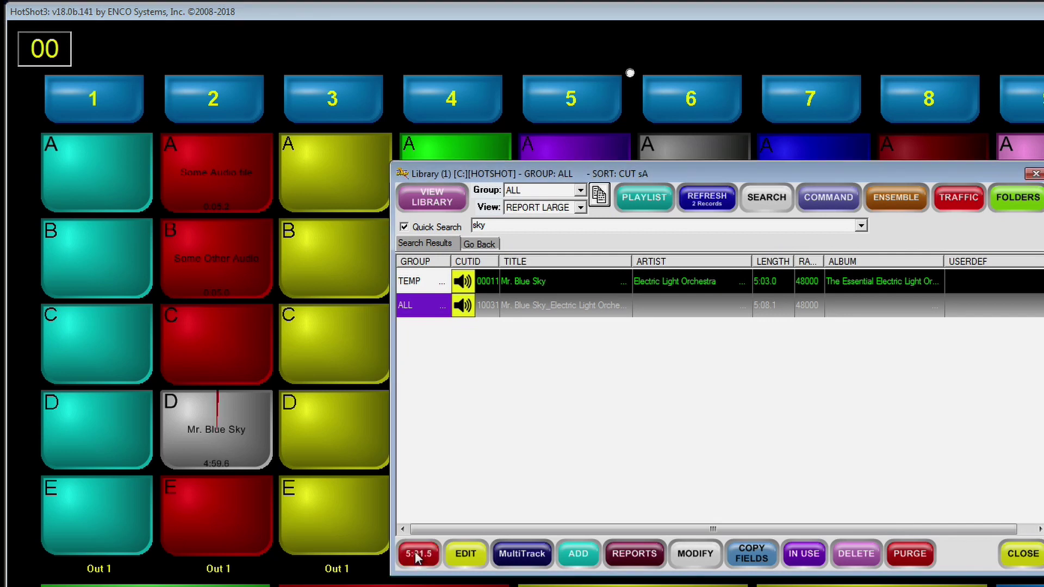
click(417, 557)
click(466, 555)
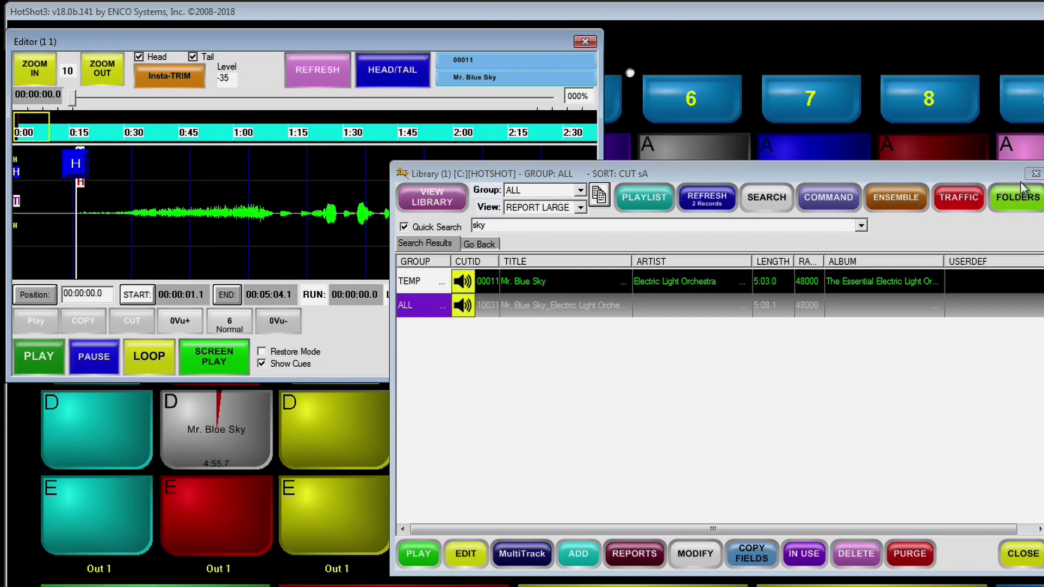
click(1035, 174)
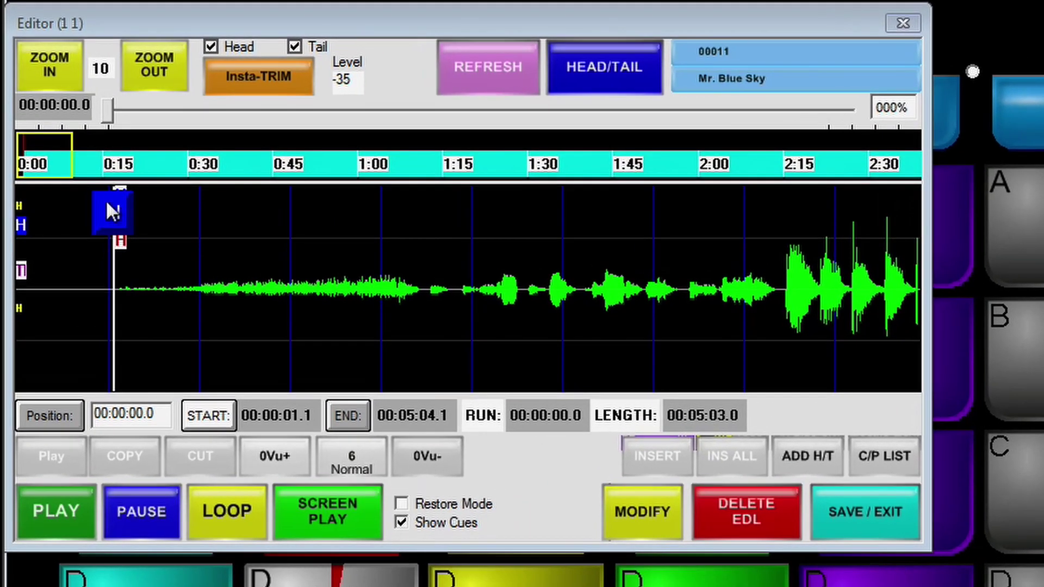
- Move the head marker of Mr. Blue Sky to 00:00:01.8, near the start of its audible audio
mouse_move(109, 205)
mouse_down()
mouse_move(351, 211)
mouse_move(173, 211)
mouse_up()
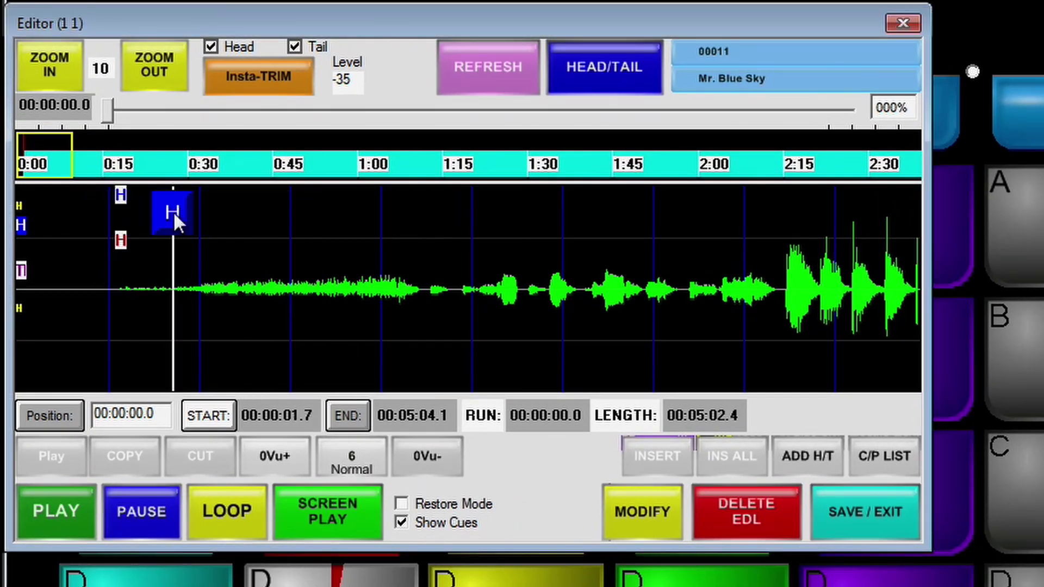
click(154, 65)
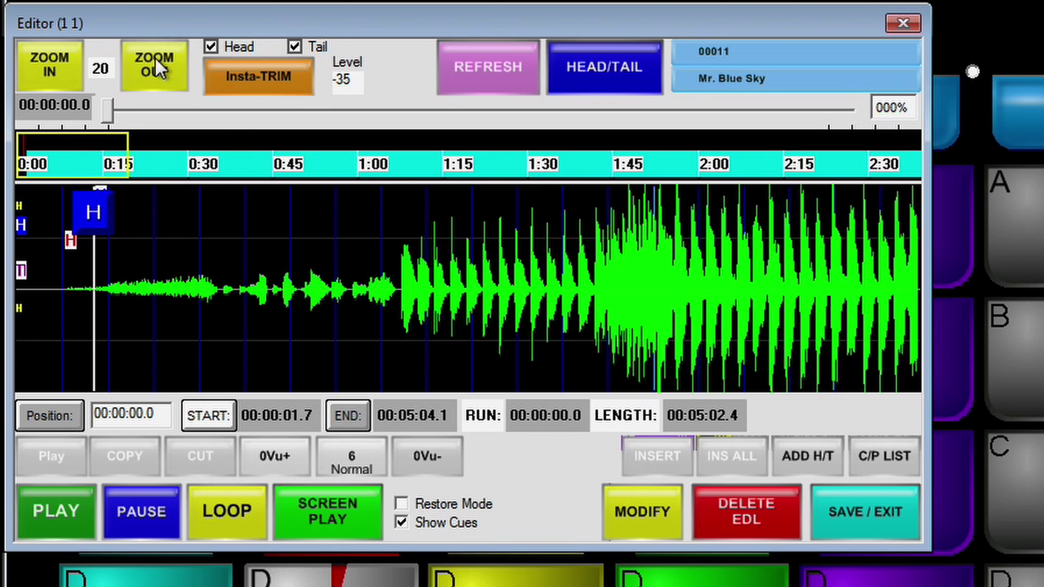
click(154, 65)
drag(60, 207, 62, 207)
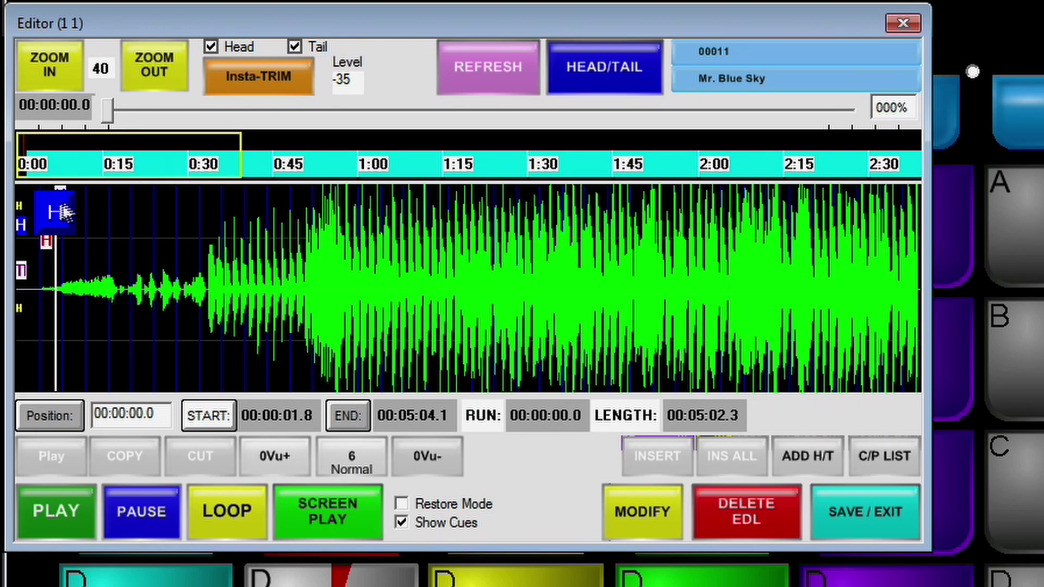
- Set the tail marker of Mr. Blue Sky to 00:05:03.6, save the edit and replay the cut
key(End)
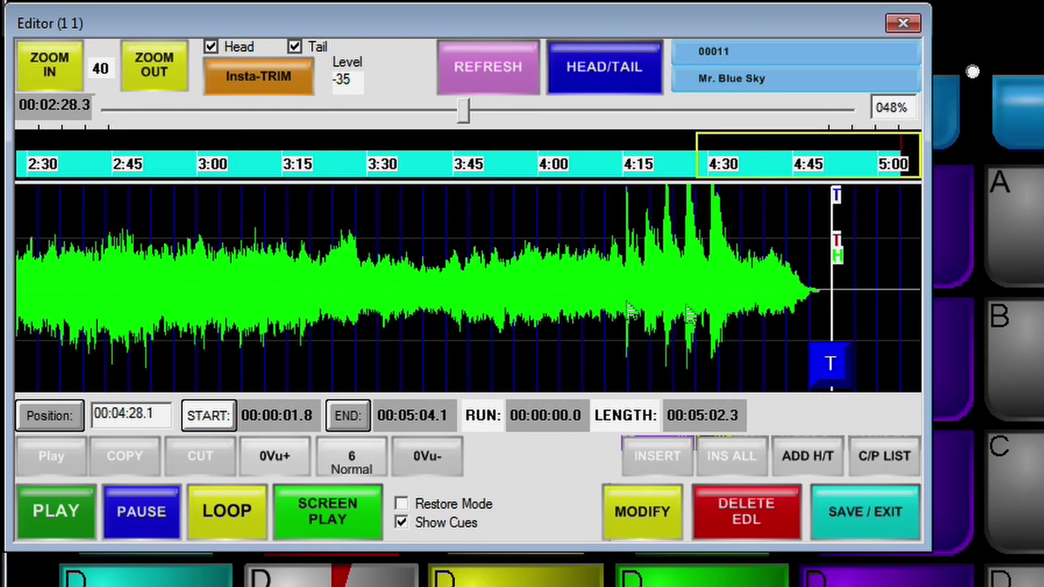
drag(841, 350, 820, 355)
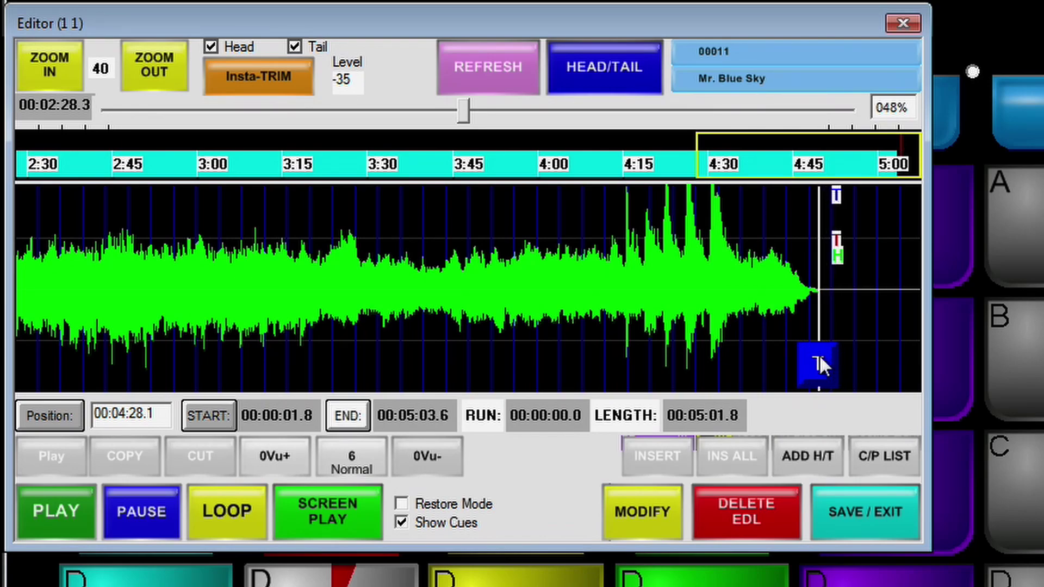
click(819, 494)
click(449, 209)
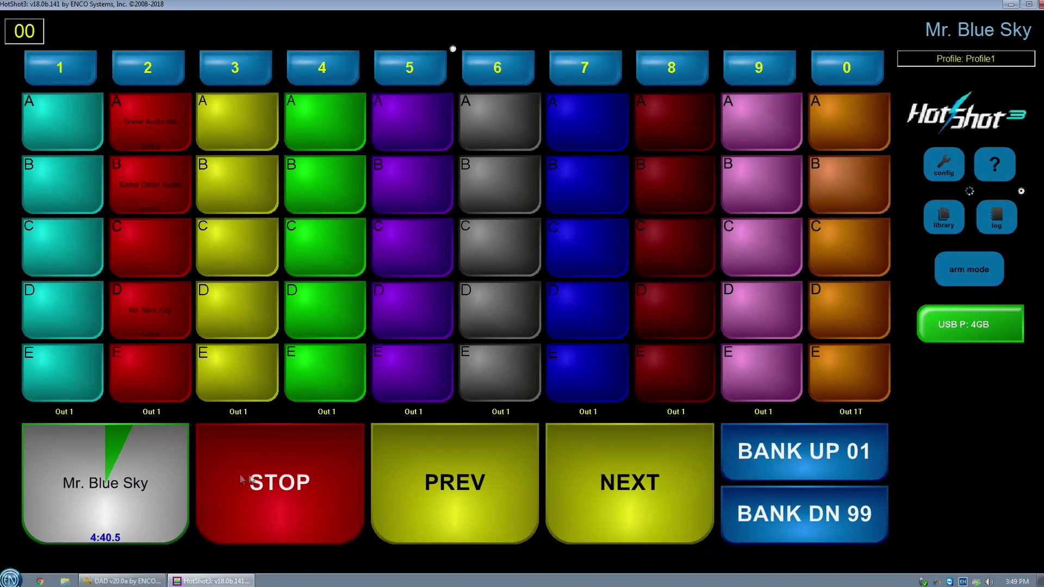
click(127, 573)
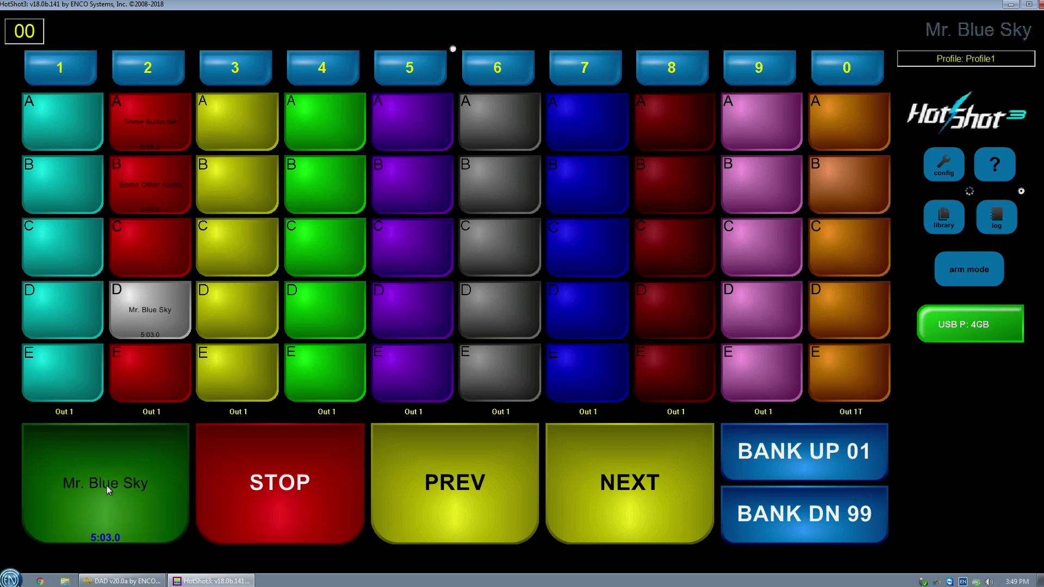
click(105, 483)
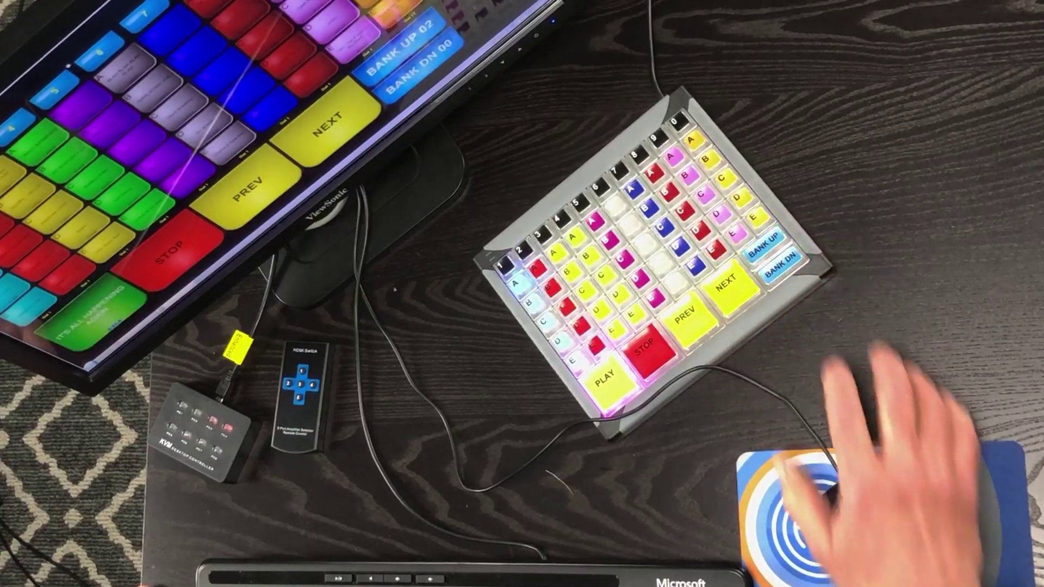
key(Page_Up)
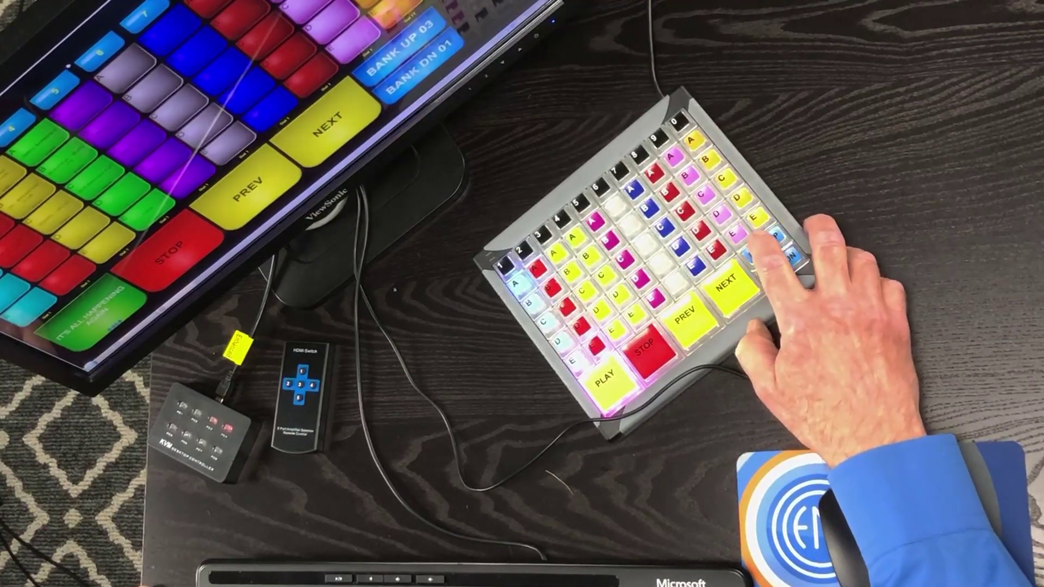
key(Page_Up)
key(Page_Down)
key(Page_Down)
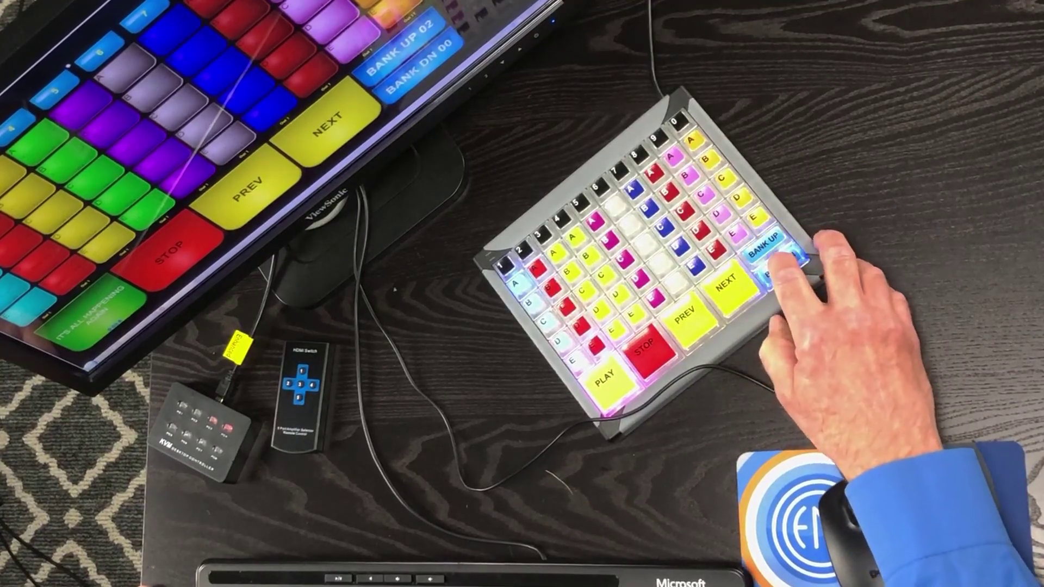
click(150, 336)
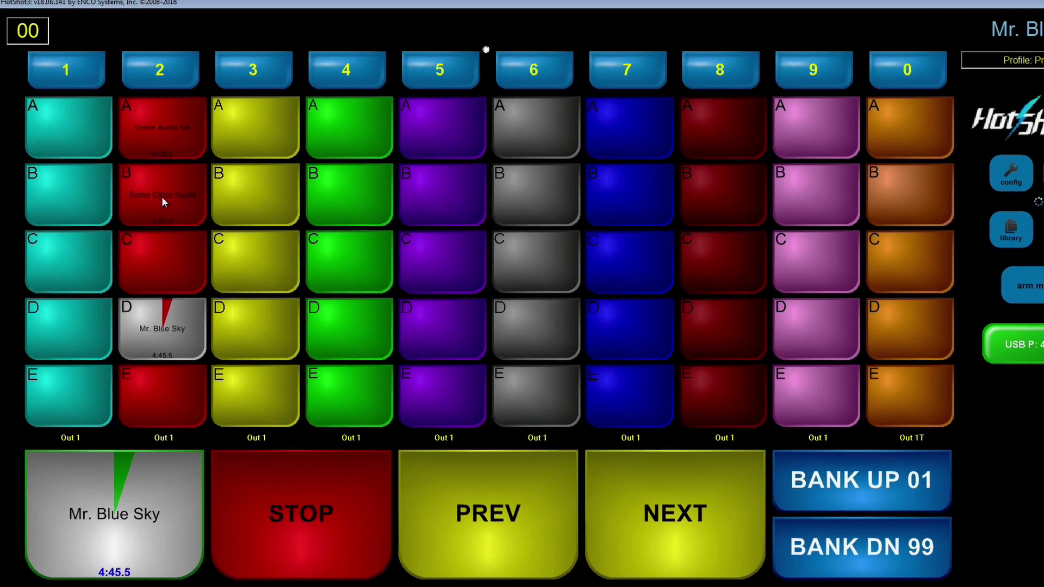
- Open Some Other Audio from button 2B in the editor, move its head marker to 00:00:00.7, and save the edit
right_click(149, 186)
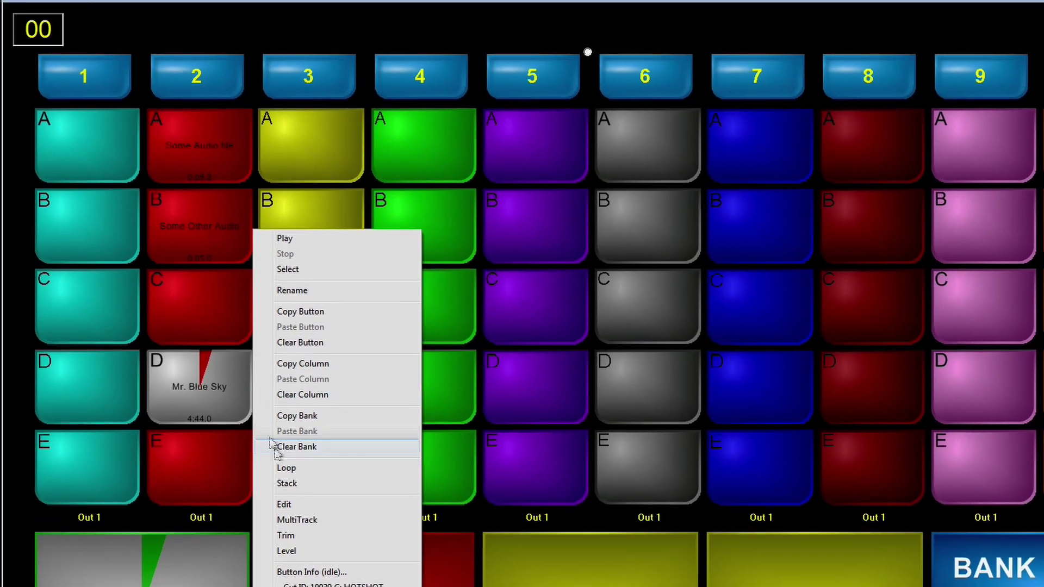
click(254, 454)
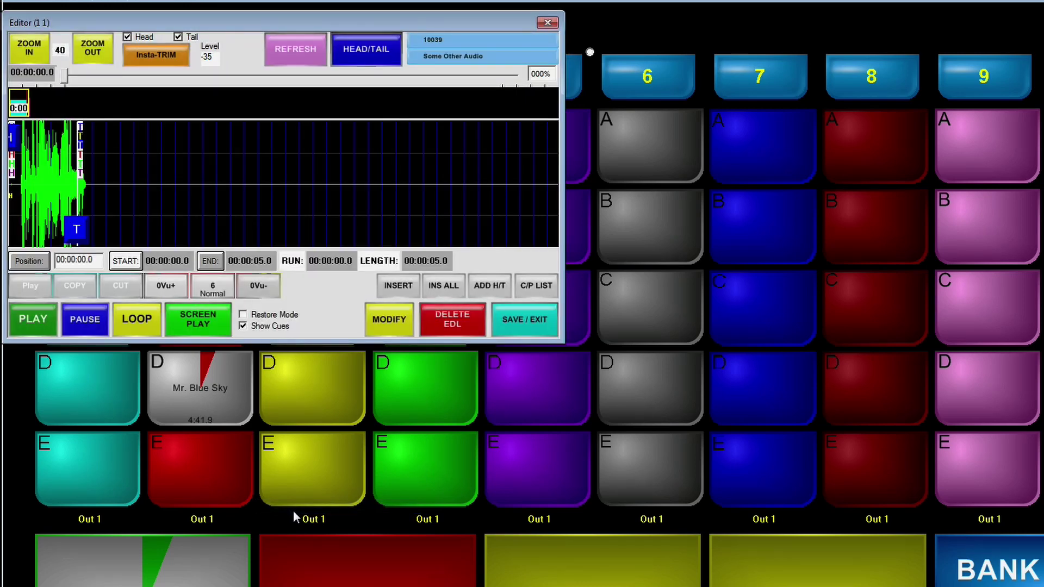
click(33, 51)
click(33, 51)
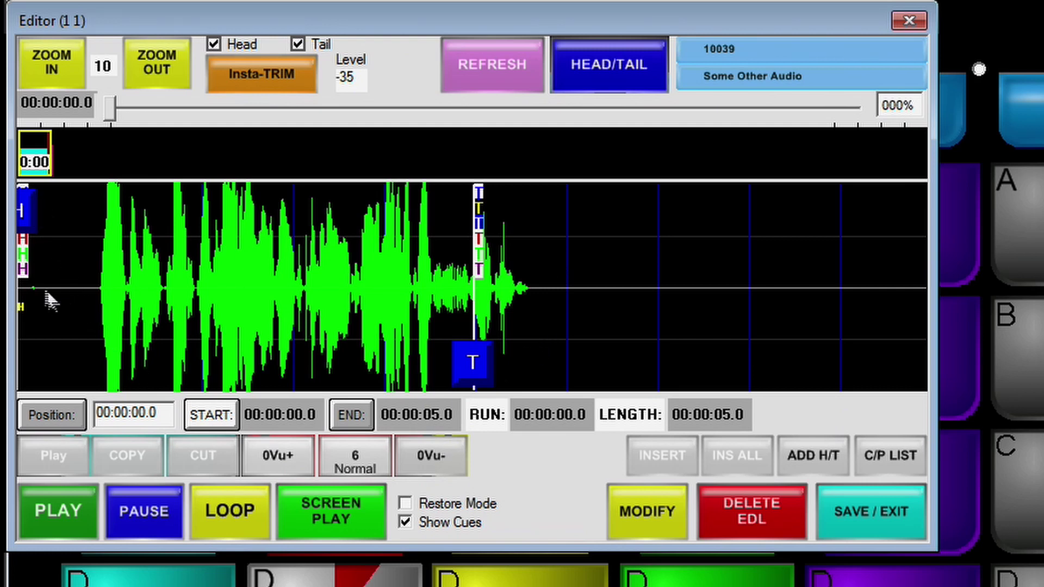
drag(21, 221, 81, 211)
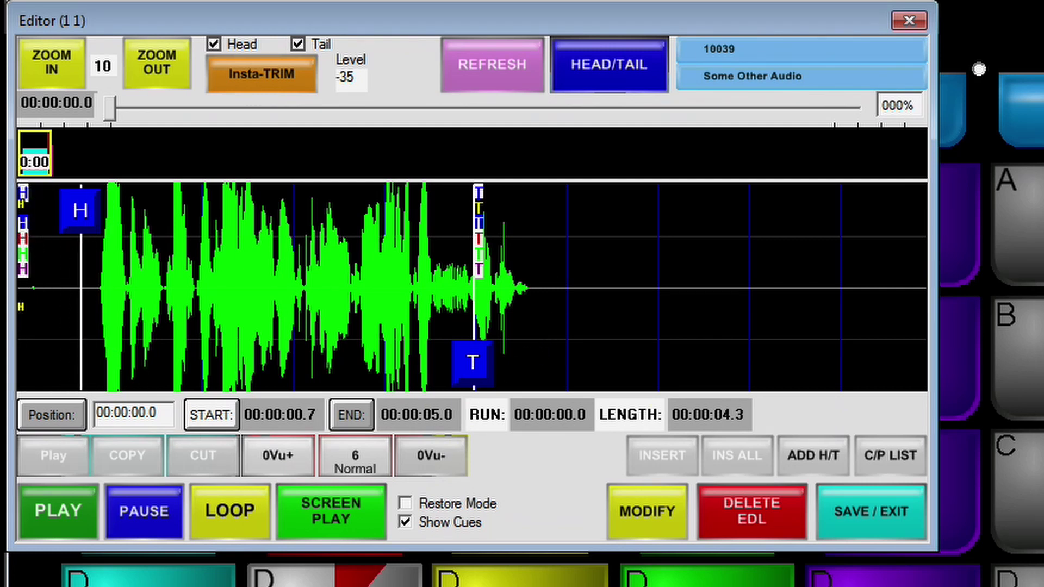
click(862, 505)
click(522, 348)
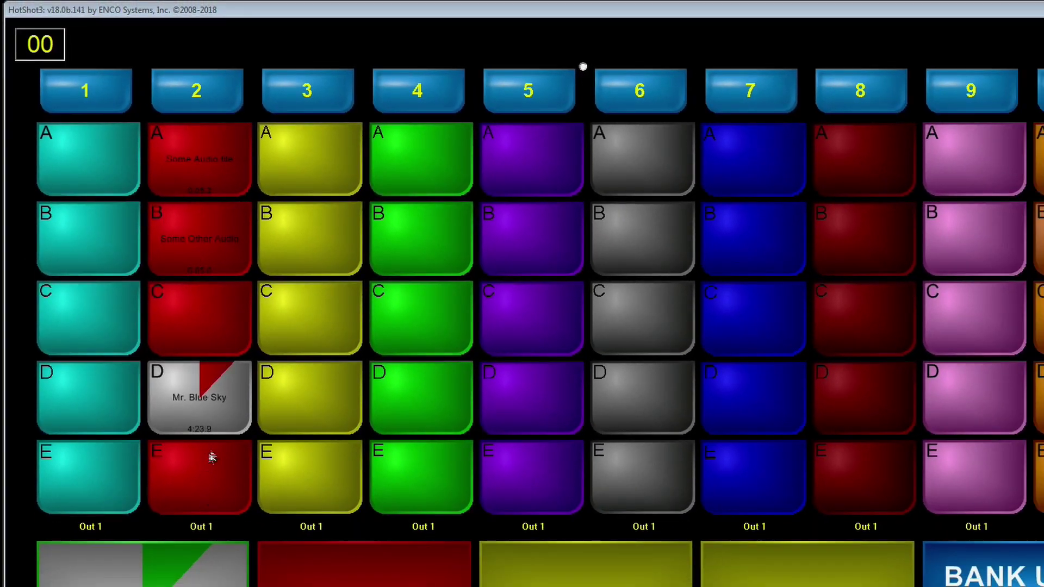
- Apply the automatic Trim to Some Other Audio on button 2B, and check its head and tail markers in the editor
right_click(194, 239)
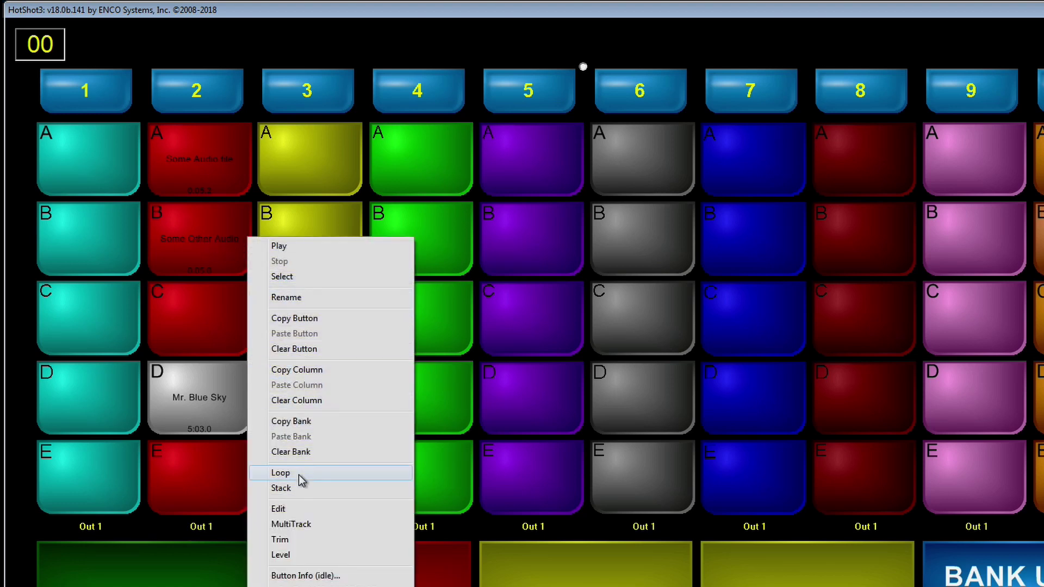
click(281, 541)
click(186, 255)
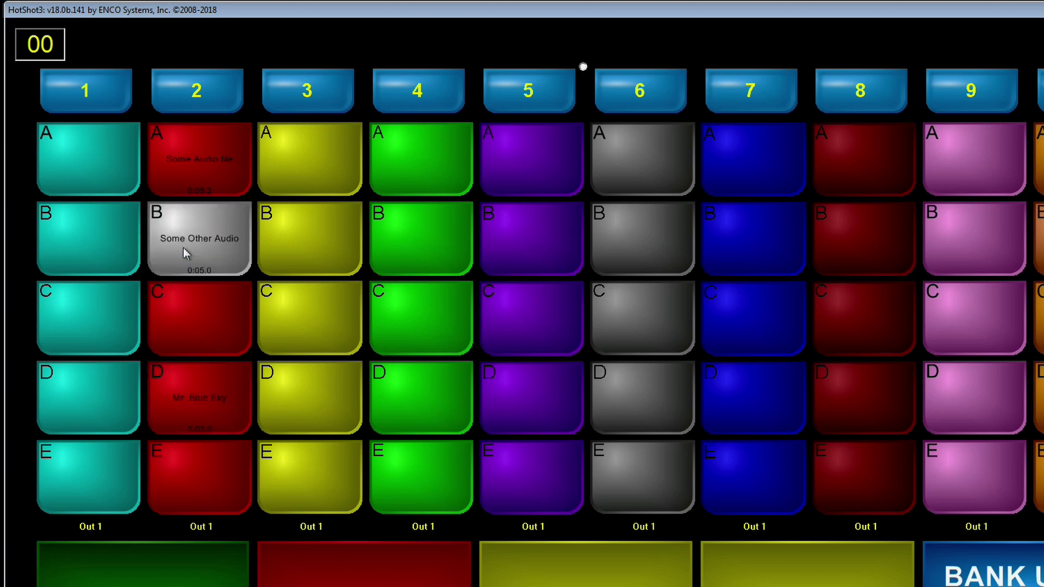
right_click(189, 261)
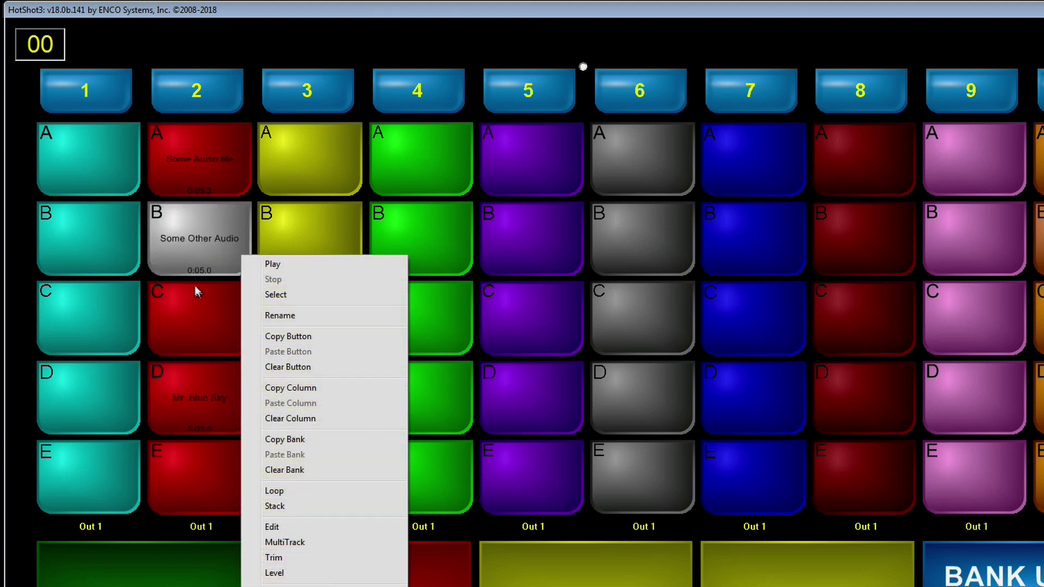
click(272, 528)
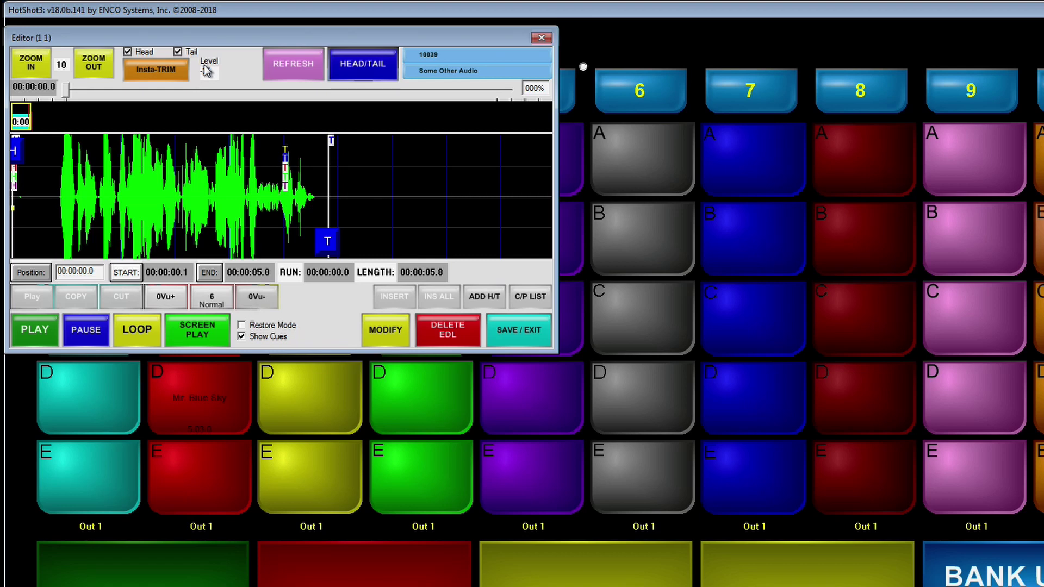
click(518, 333)
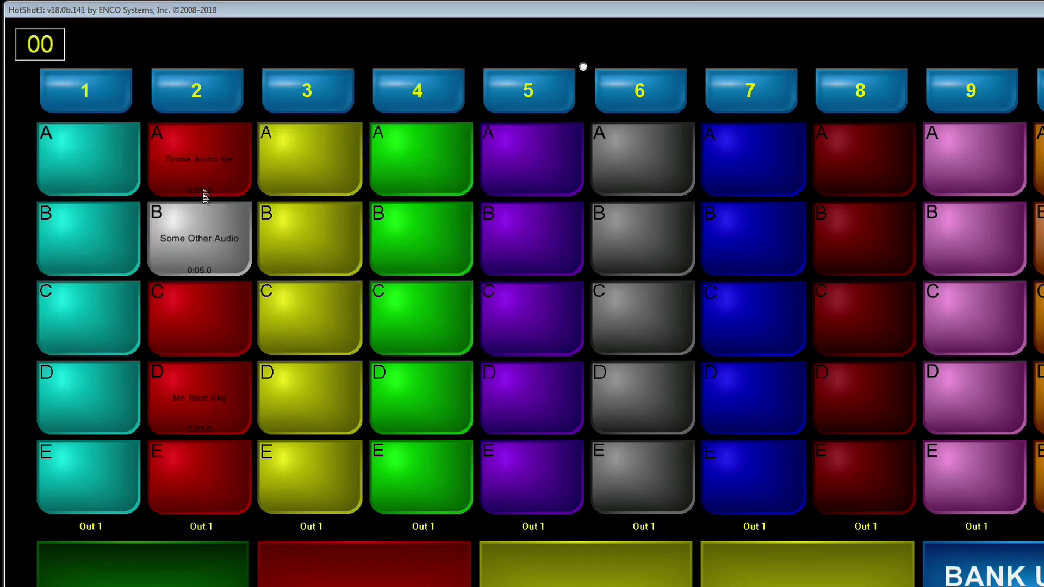
- Open Some Audio file from button 2A in the editor to examine its waveform, and save and exit
click(188, 164)
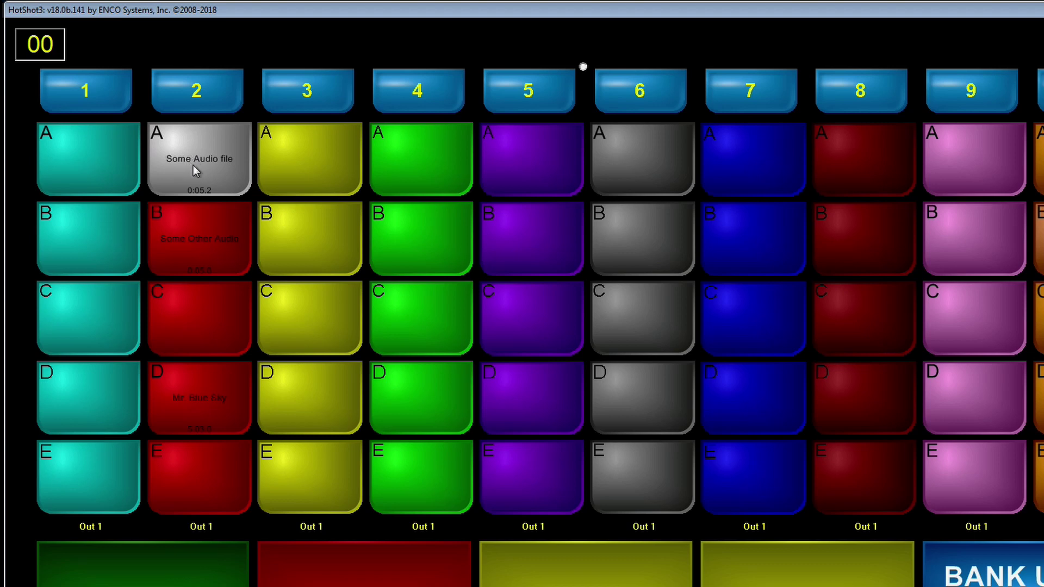
right_click(194, 166)
click(287, 439)
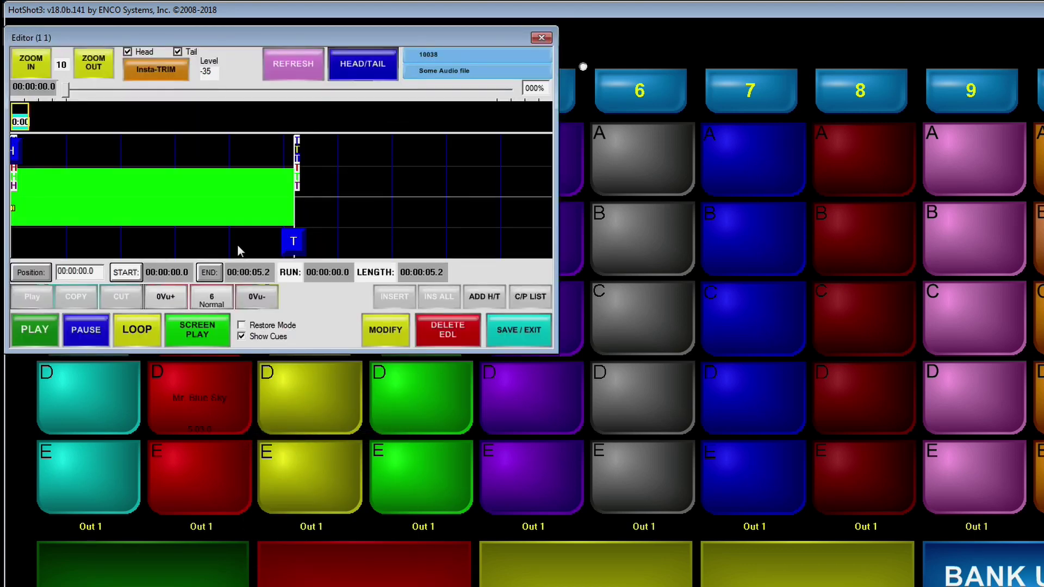
click(517, 332)
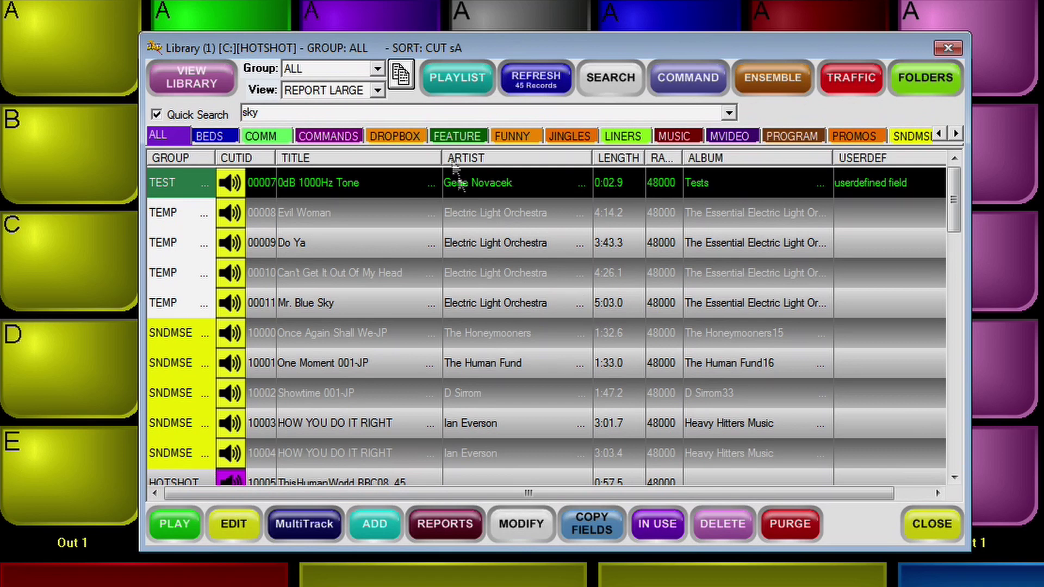
- Sort the library's cuts by length, longest first, and examine the list of available libraries
click(620, 159)
click(618, 156)
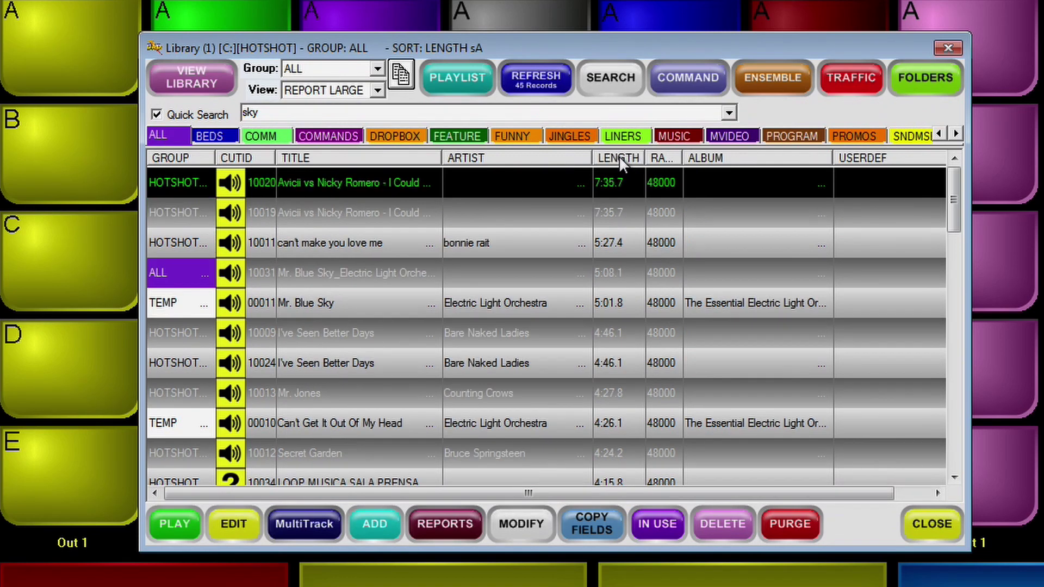
click(620, 157)
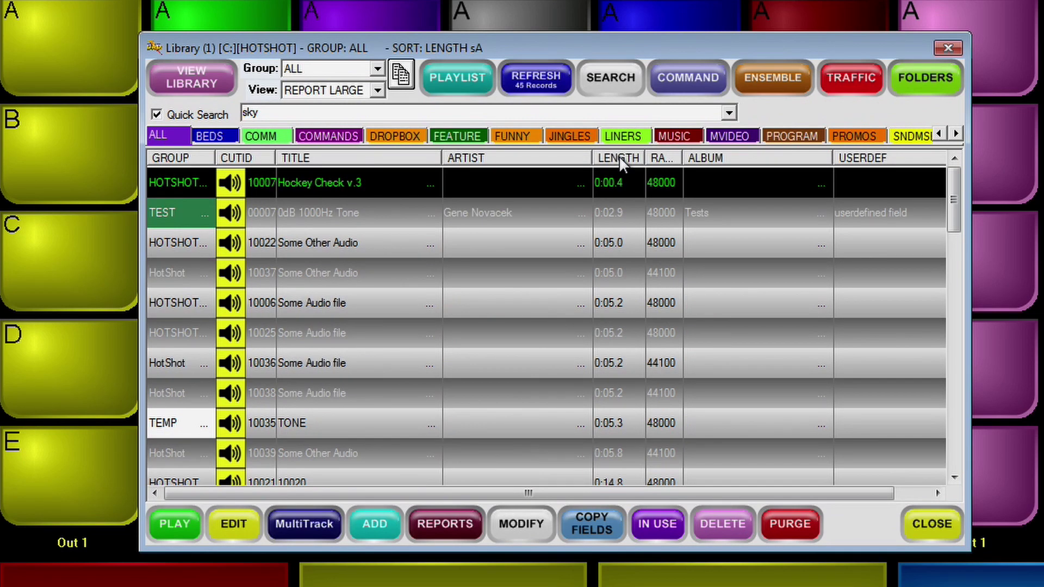
click(620, 158)
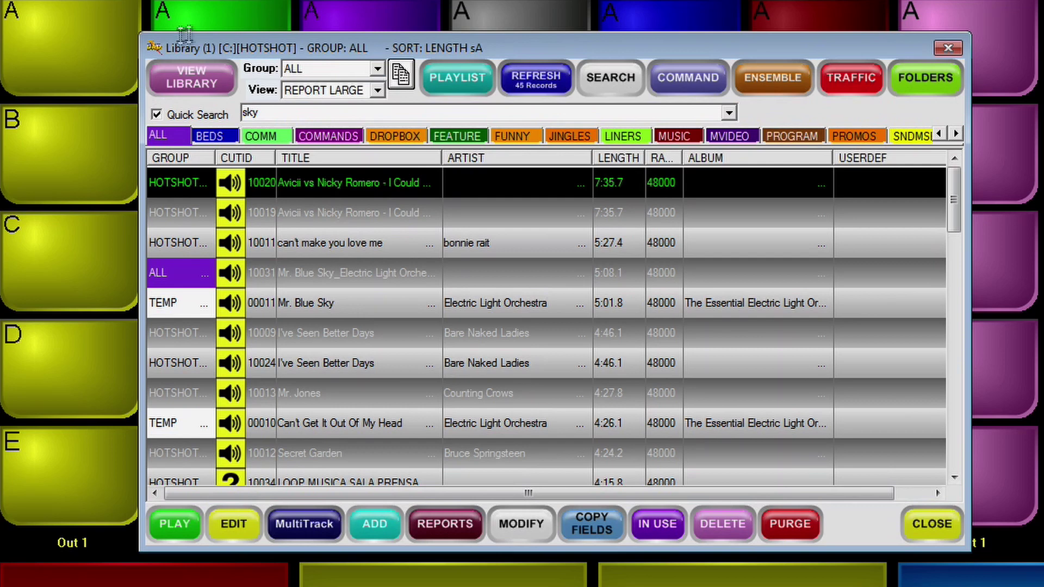
click(178, 86)
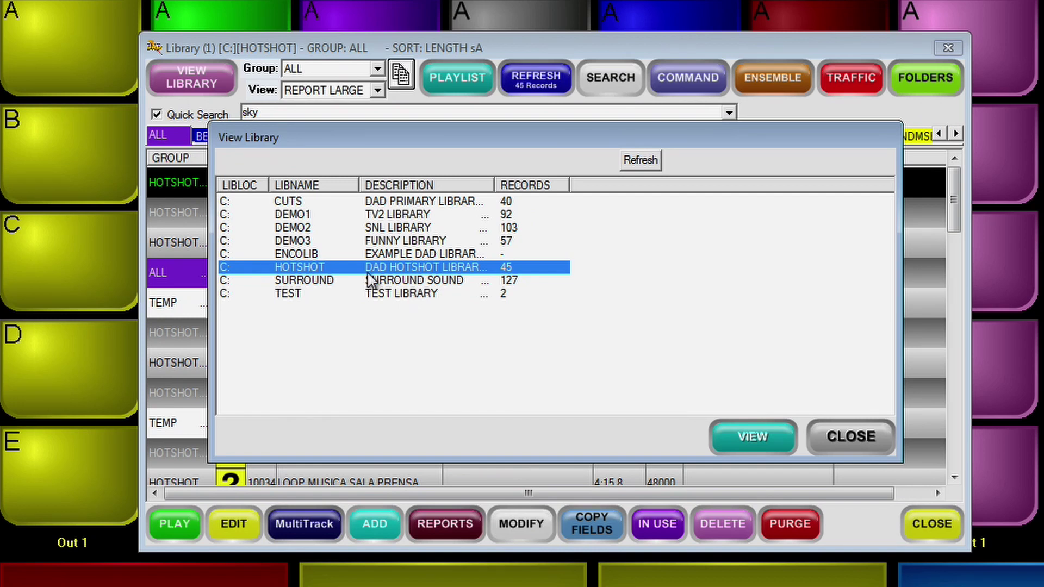
click(851, 439)
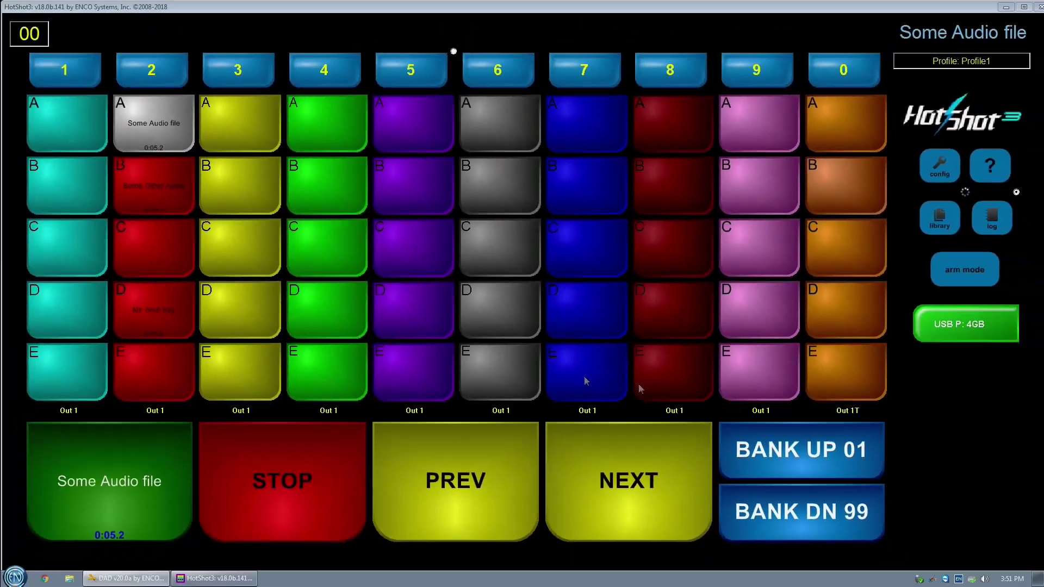